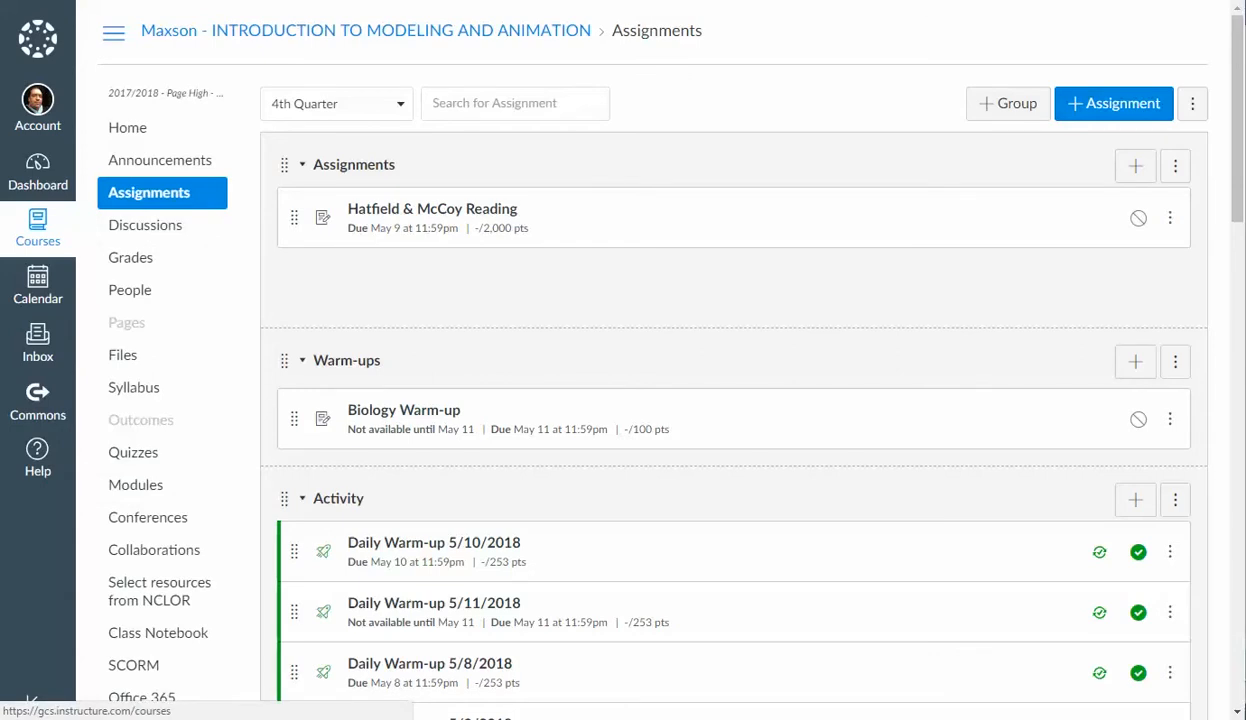
Step: Open the M&A Warm-ups course and review its assignments list
{"action": "left_click", "coordinate": [38, 228]}
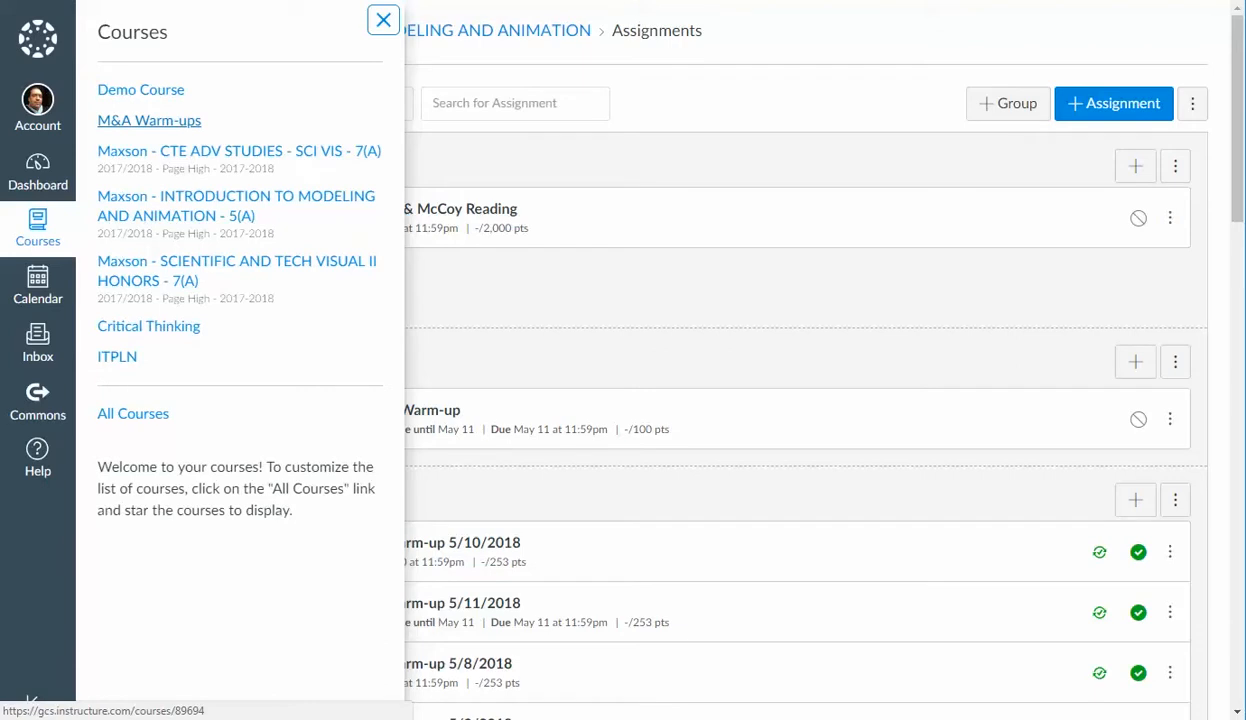
{"action": "left_click", "coordinate": [149, 120]}
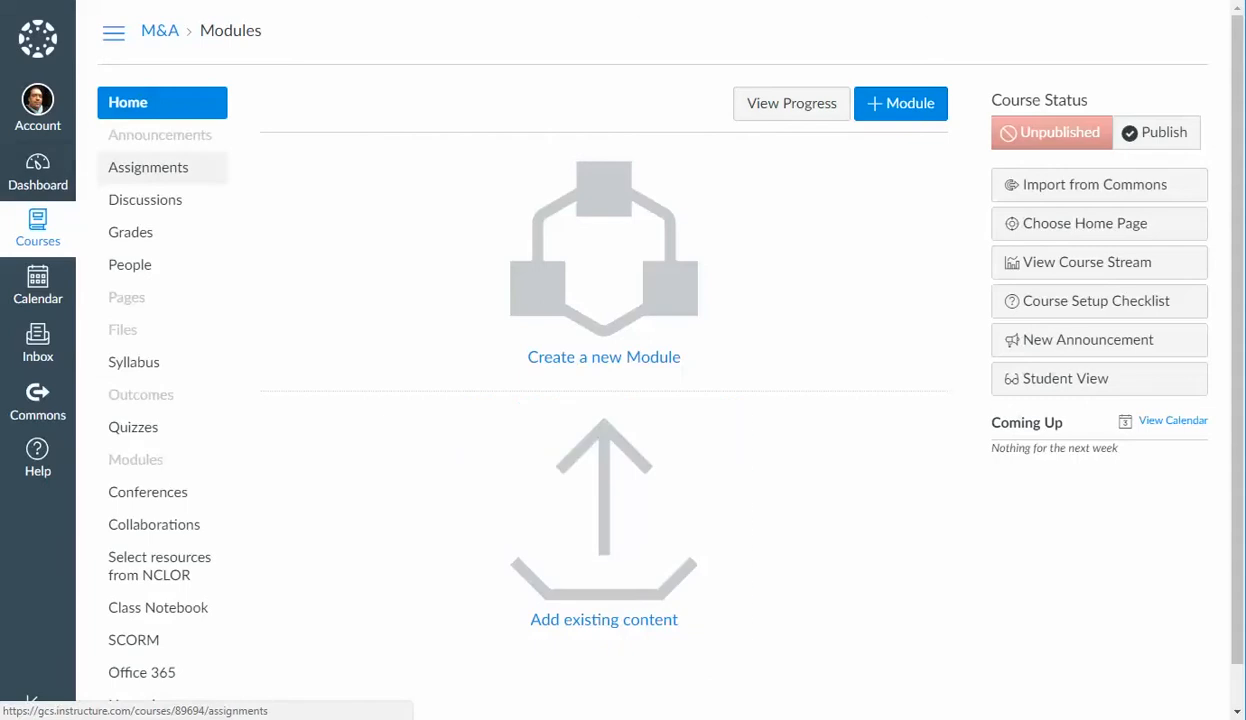
{"action": "left_click", "coordinate": [148, 167]}
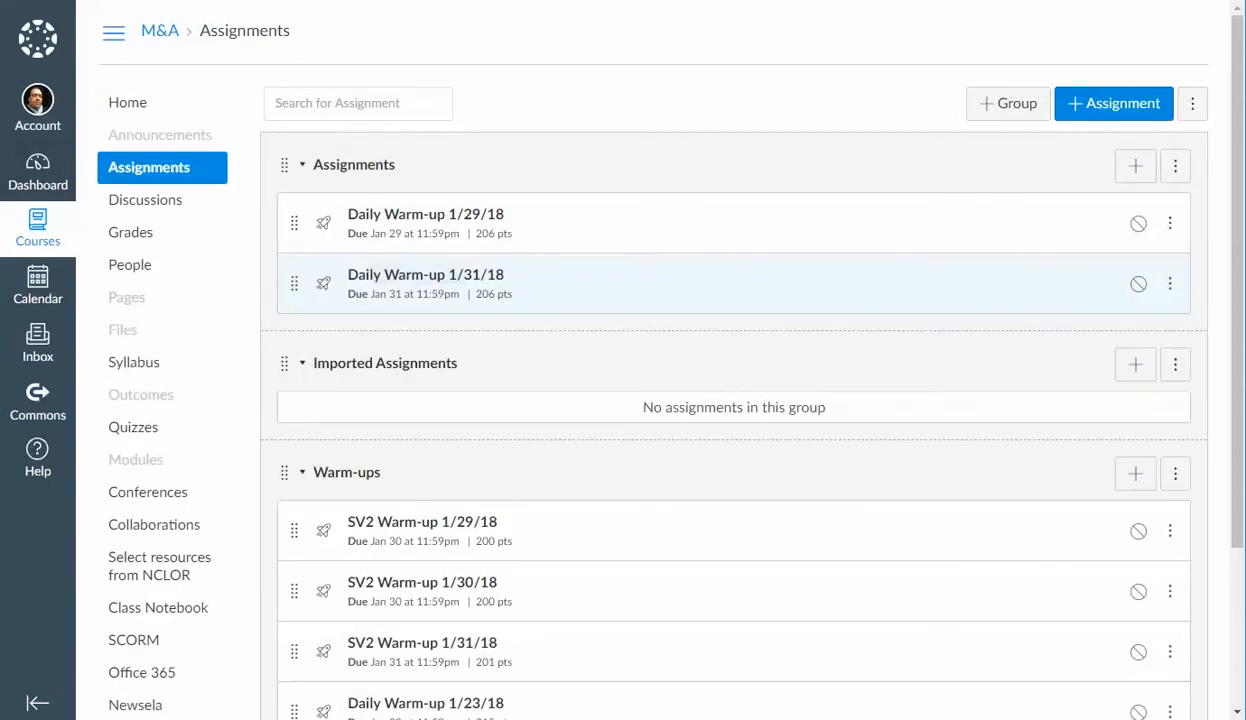
{"action": "scroll", "coordinate": [734, 400], "scroll_direction": "down", "scroll_amount": 2}
{"action": "scroll", "coordinate": [734, 400], "scroll_direction": "up", "scroll_amount": 2}
{"action": "scroll", "coordinate": [734, 400], "scroll_direction": "down", "scroll_amount": 2}
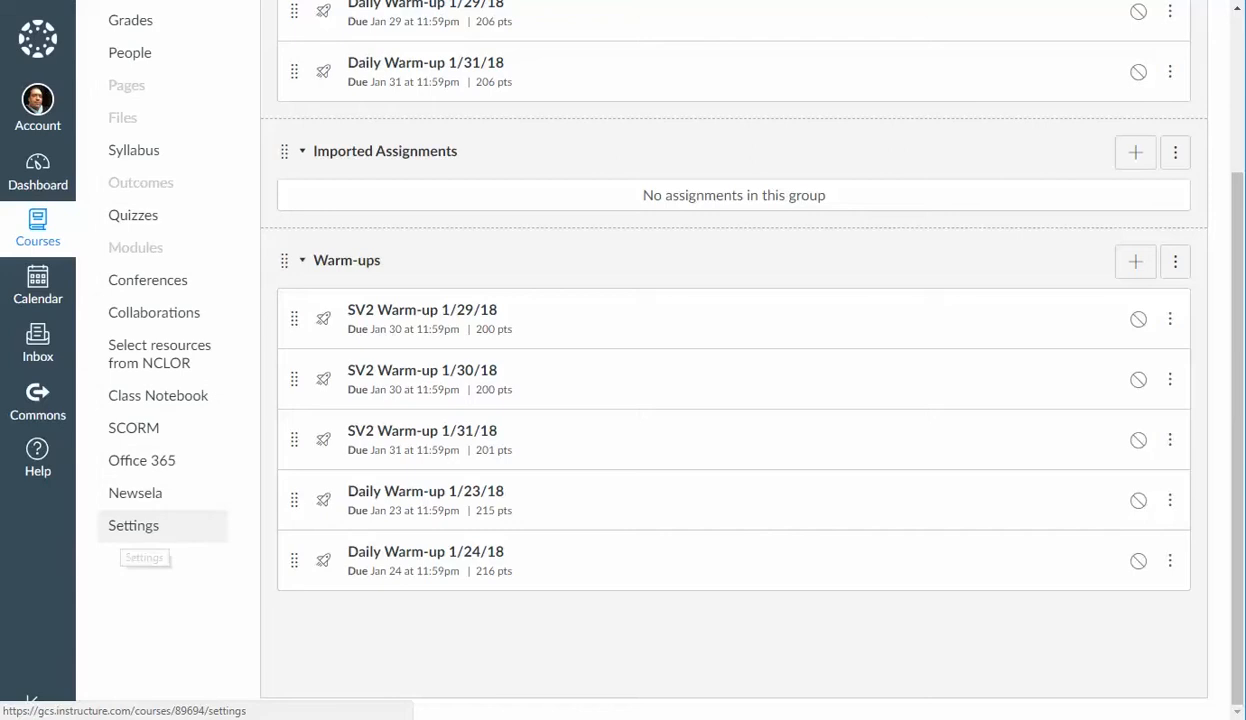
Step: Go to the settings of the M&A Warm-ups course and open Import Course Content
{"action": "left_click", "coordinate": [140, 530]}
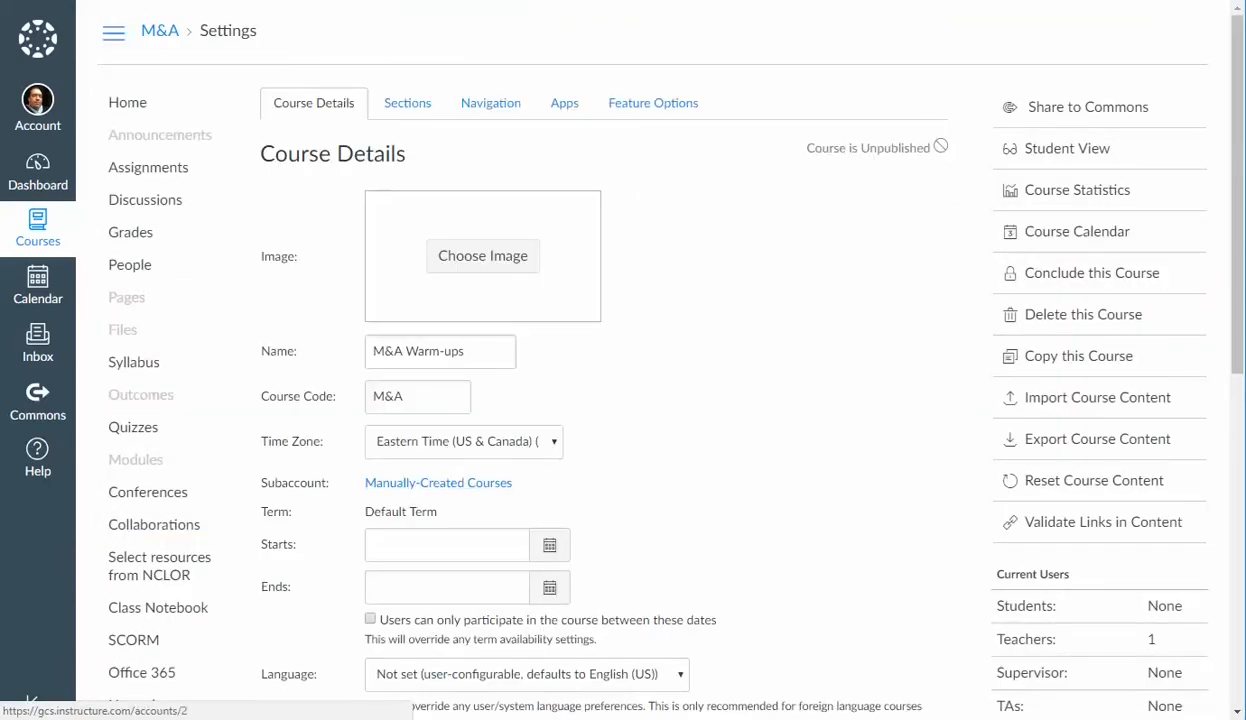
{"action": "scroll", "coordinate": [650, 360], "scroll_direction": "down", "scroll_amount": 5}
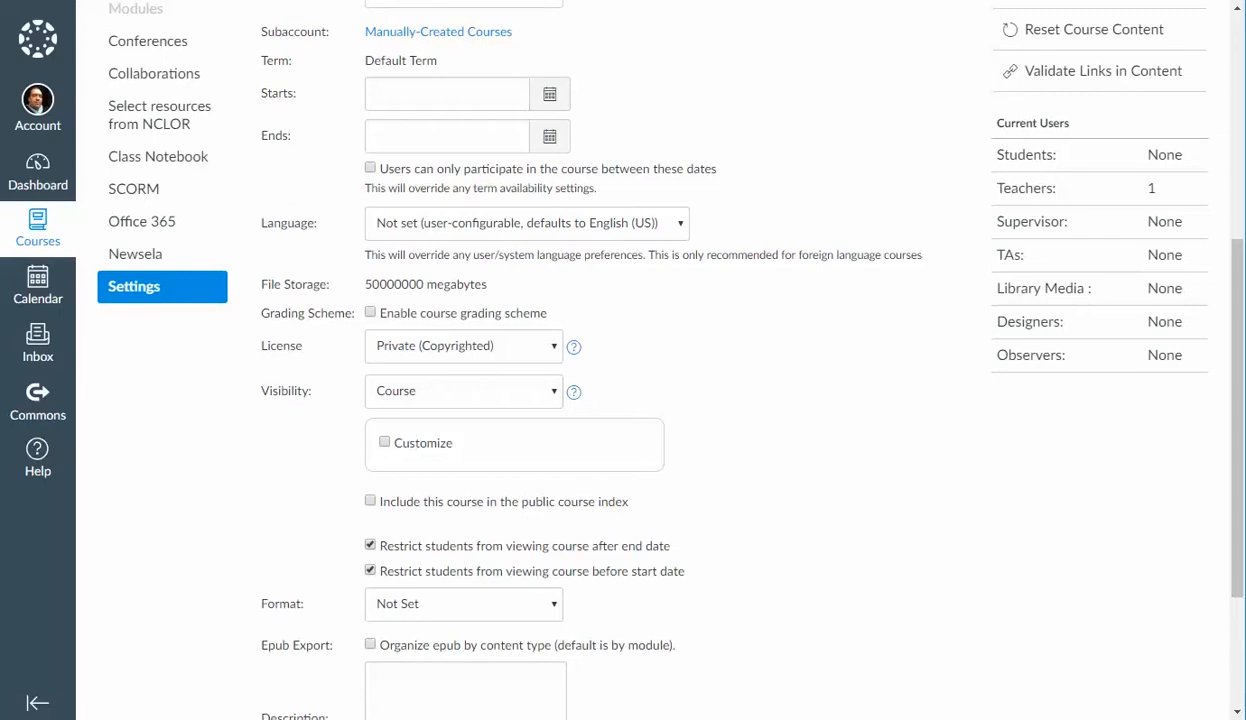
{"action": "scroll", "coordinate": [650, 360], "scroll_direction": "down", "scroll_amount": 3}
{"action": "scroll", "coordinate": [650, 360], "scroll_direction": "up", "scroll_amount": 8}
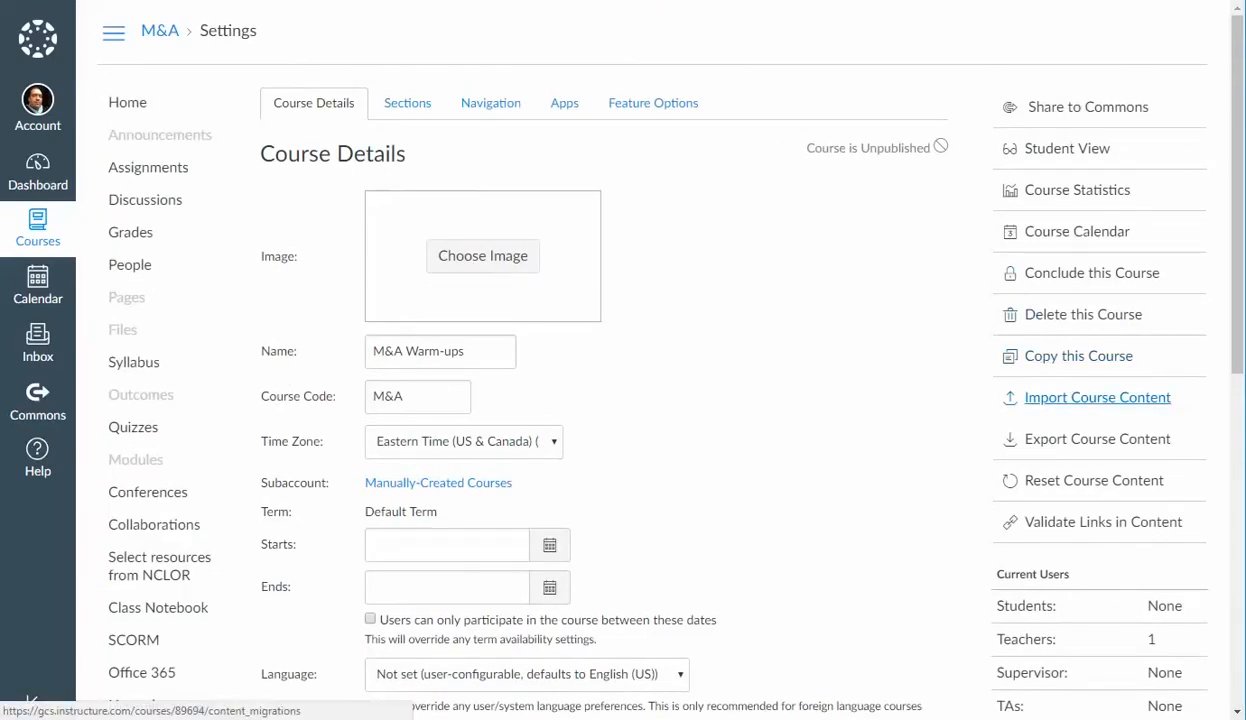
{"action": "left_click", "coordinate": [1097, 397]}
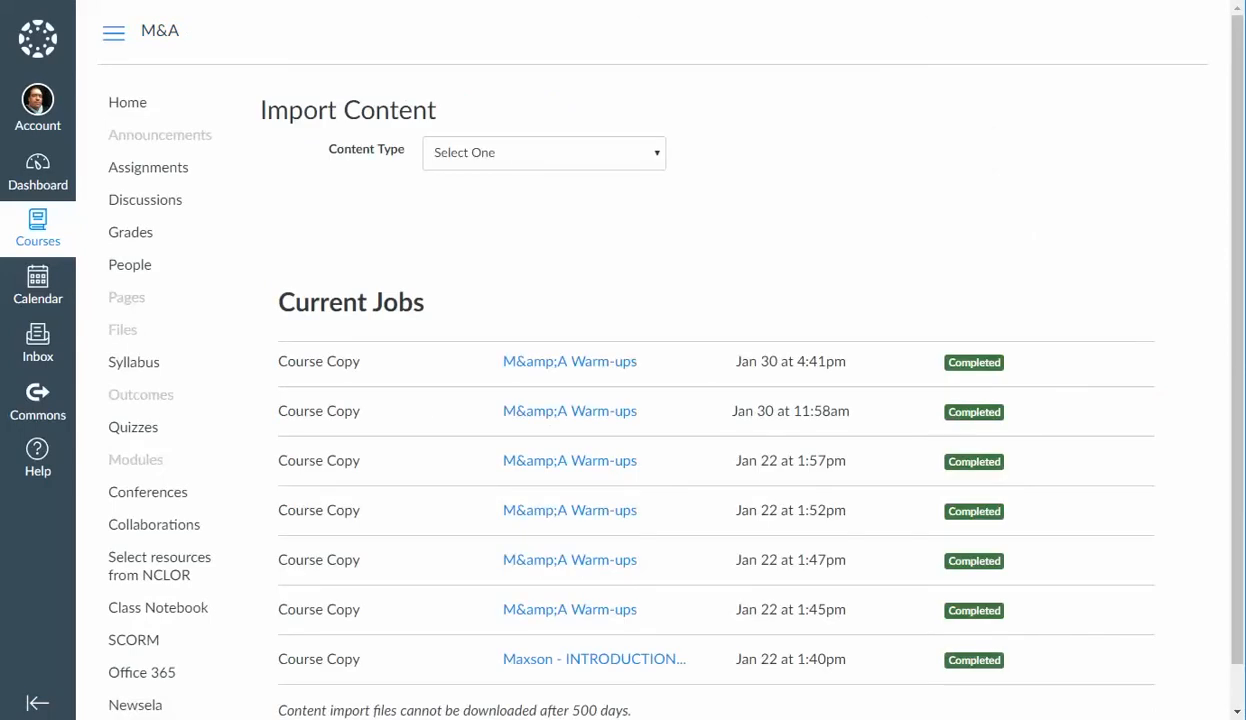
Step: Set up the import as Copy a Canvas Course from Introduction to Modeling and Animation - 5(A), selecting specific content
{"action": "left_click", "coordinate": [544, 153]}
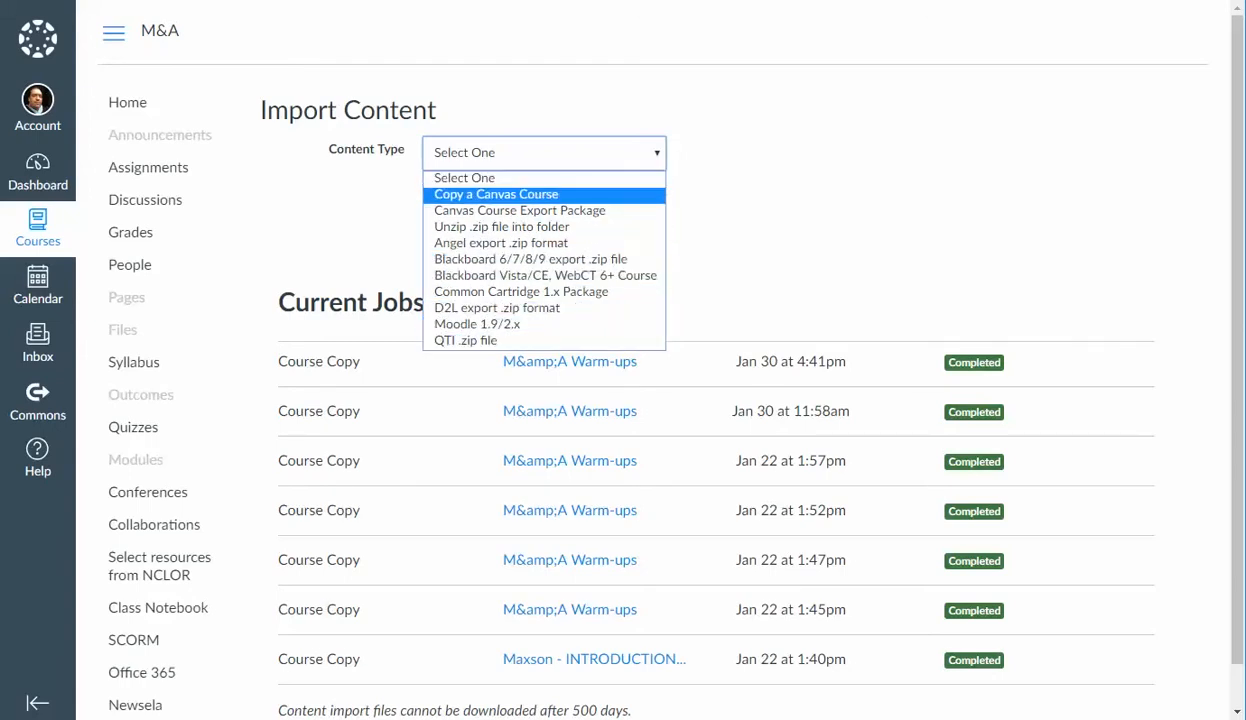
{"action": "left_click", "coordinate": [496, 195]}
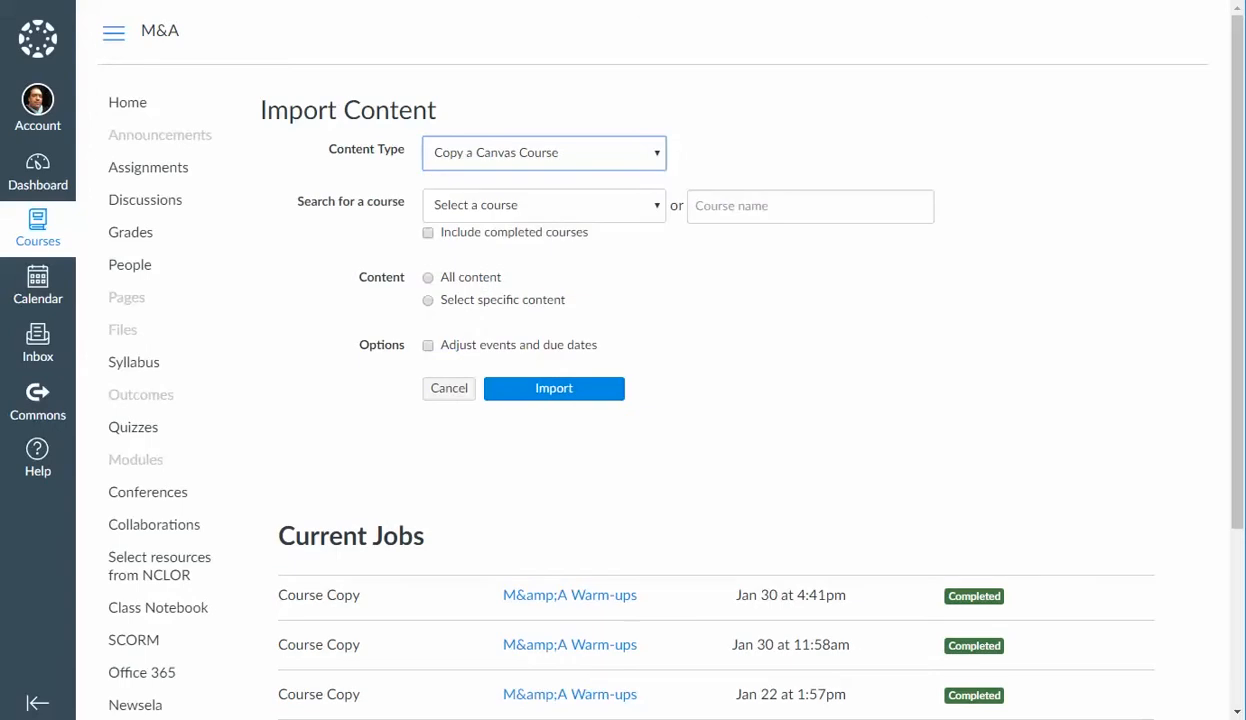
{"action": "left_click", "coordinate": [544, 205]}
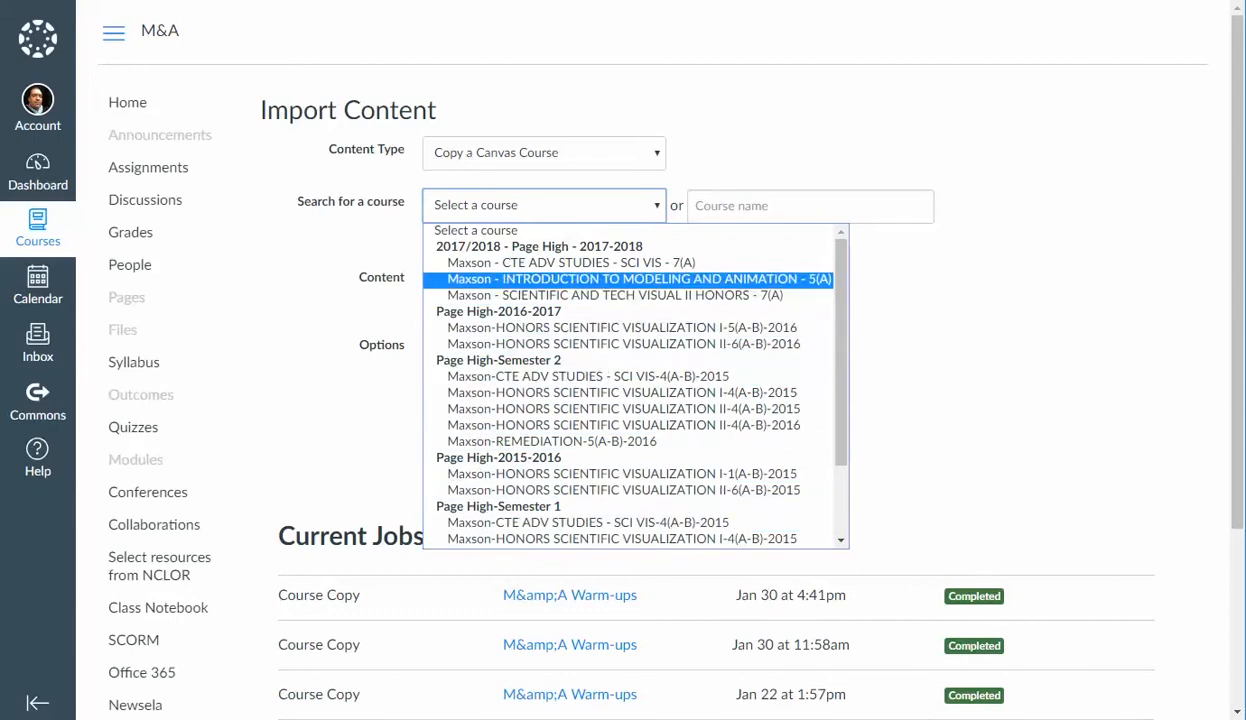
{"action": "left_click", "coordinate": [628, 279]}
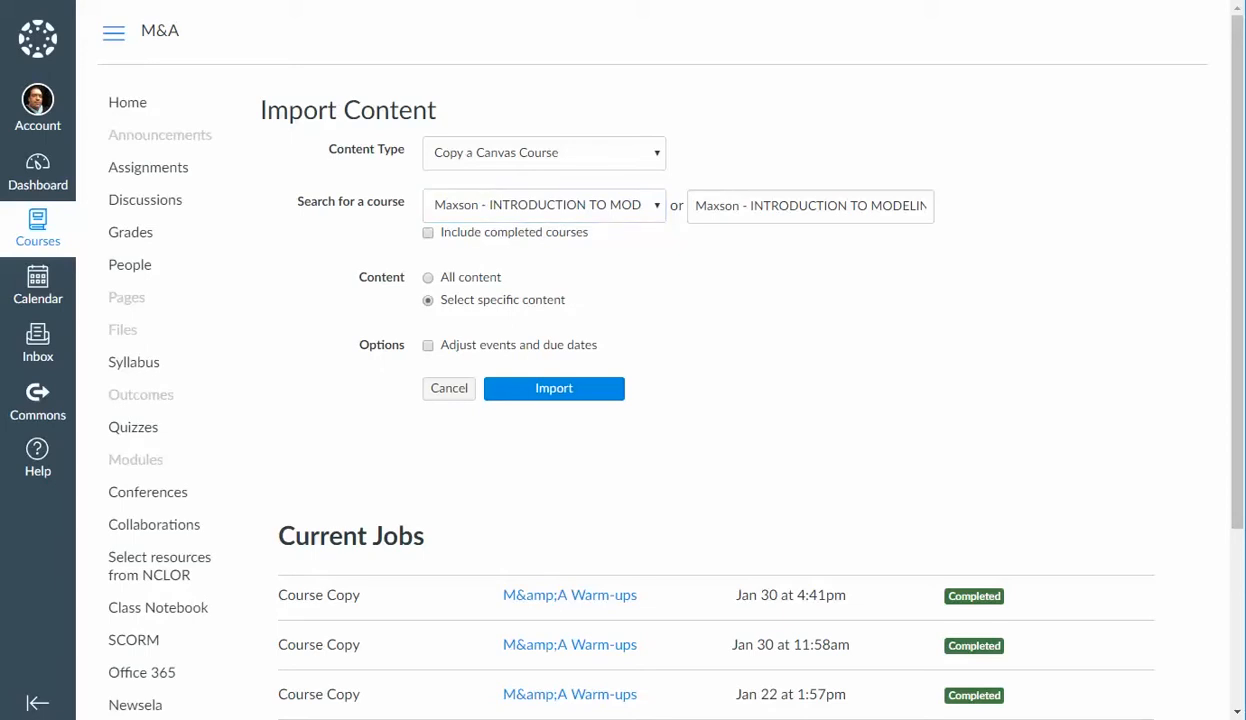
Step: Enable adjusting events and due dates for the import and choose Remove dates as the date adjustment
{"action": "left_click", "coordinate": [428, 345]}
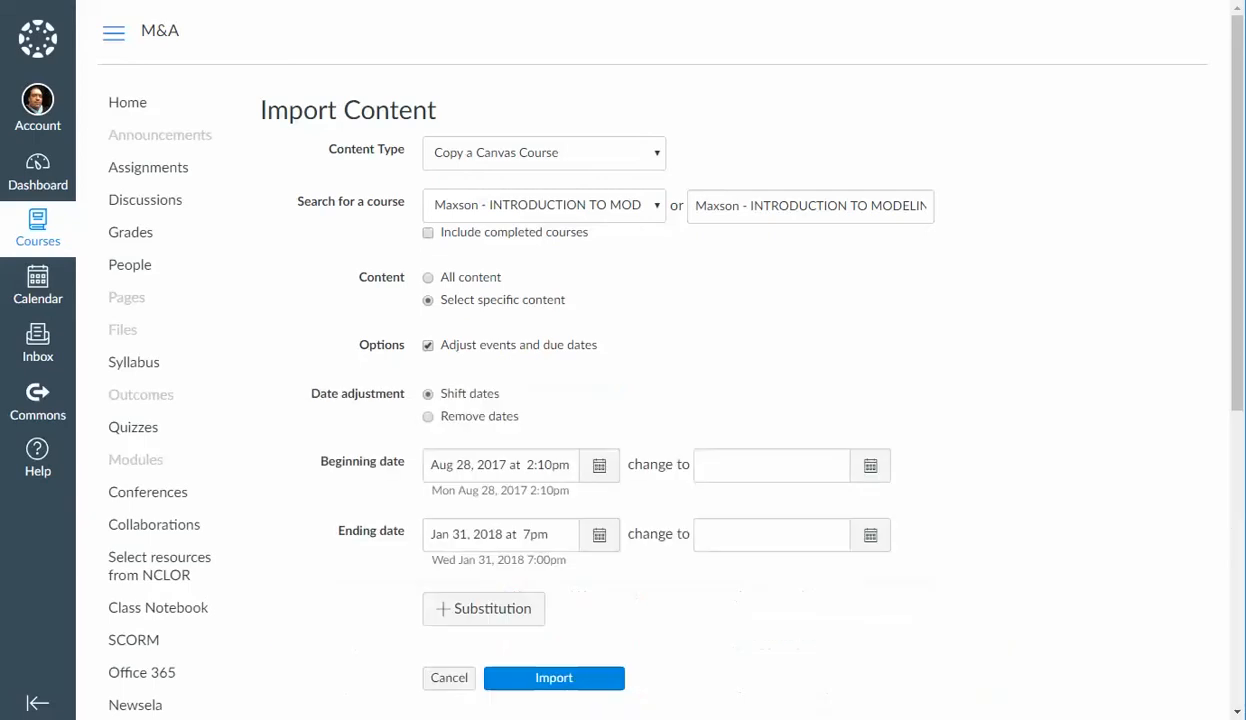
{"action": "scroll", "coordinate": [650, 360], "scroll_direction": "down", "scroll_amount": 3}
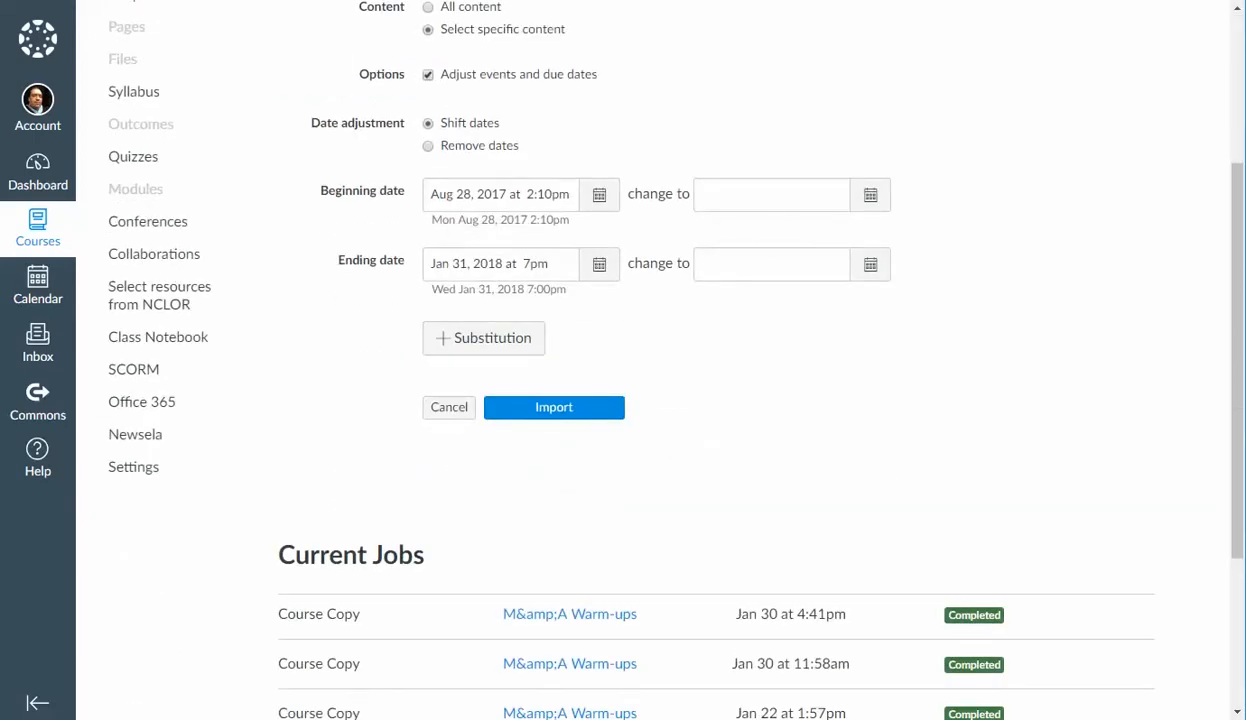
{"action": "scroll", "coordinate": [650, 360], "scroll_direction": "up", "scroll_amount": 1}
{"action": "left_click", "coordinate": [428, 236]}
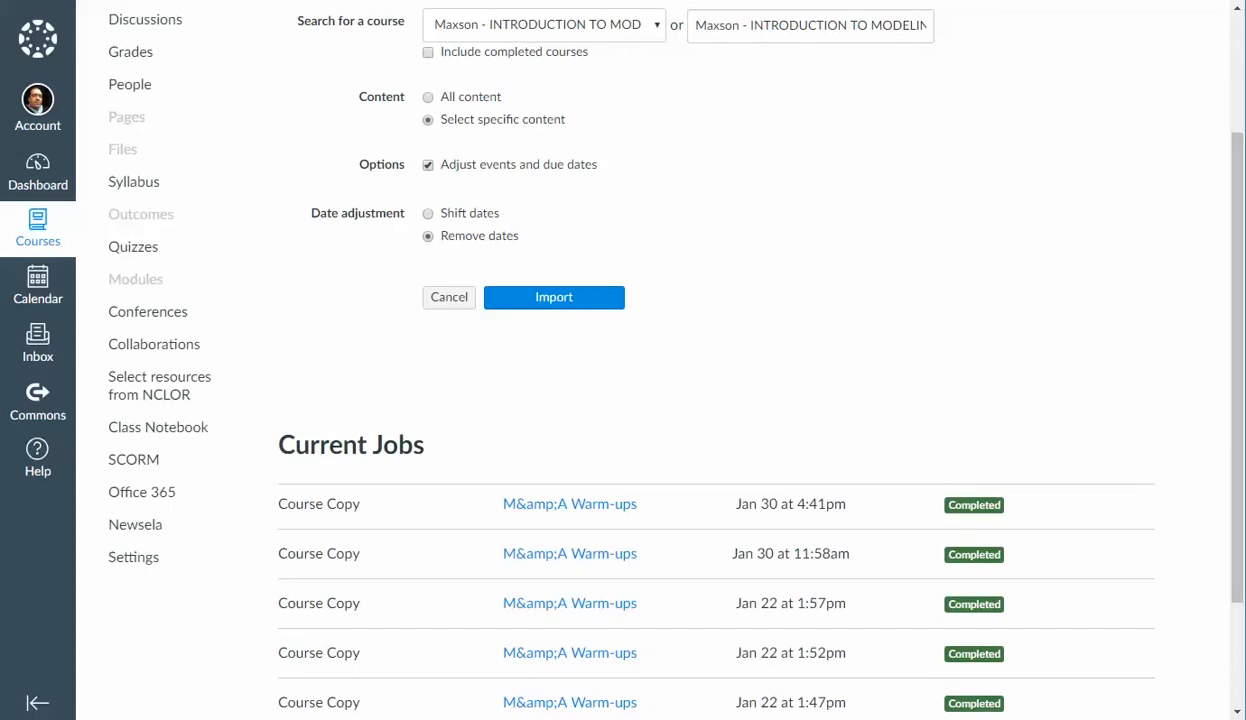
{"action": "left_click", "coordinate": [428, 213]}
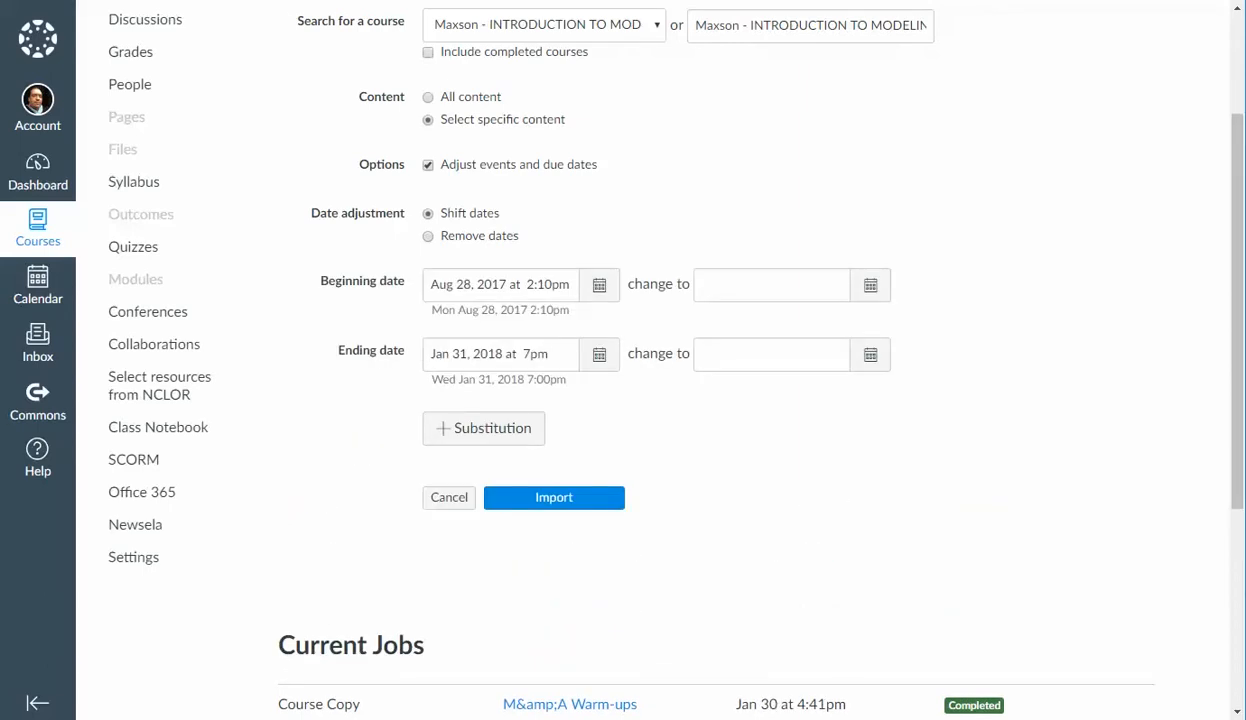
{"action": "left_click", "coordinate": [428, 236]}
{"action": "scroll", "coordinate": [657, 360], "scroll_direction": "down", "scroll_amount": 1}
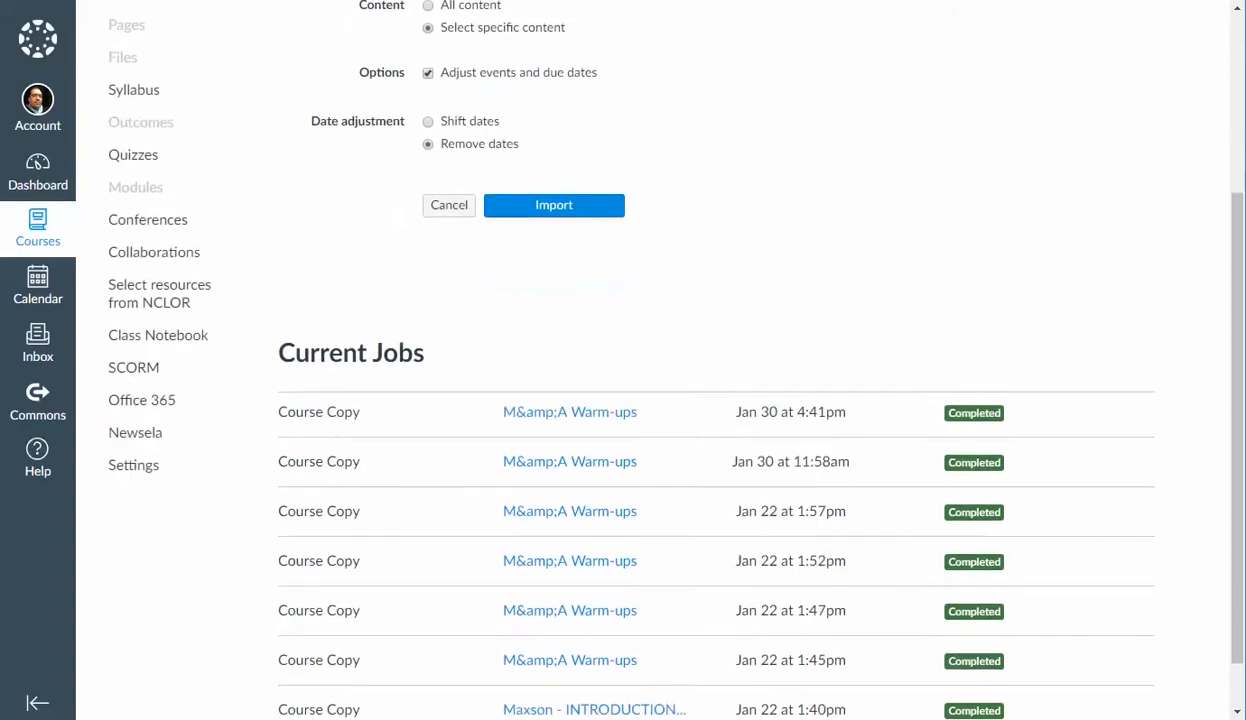
Step: Start the course copy import and open the content selection for the new job
{"action": "scroll", "coordinate": [657, 360], "scroll_direction": "up", "scroll_amount": 2}
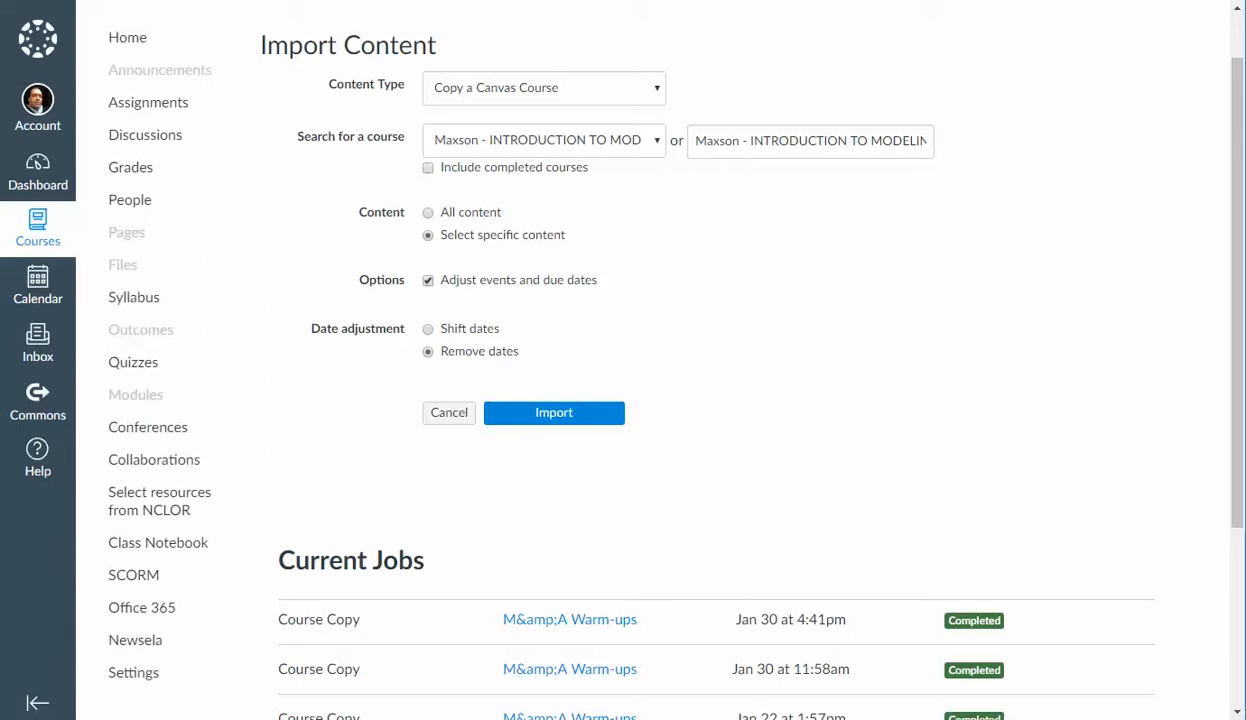
{"action": "left_click", "coordinate": [554, 413]}
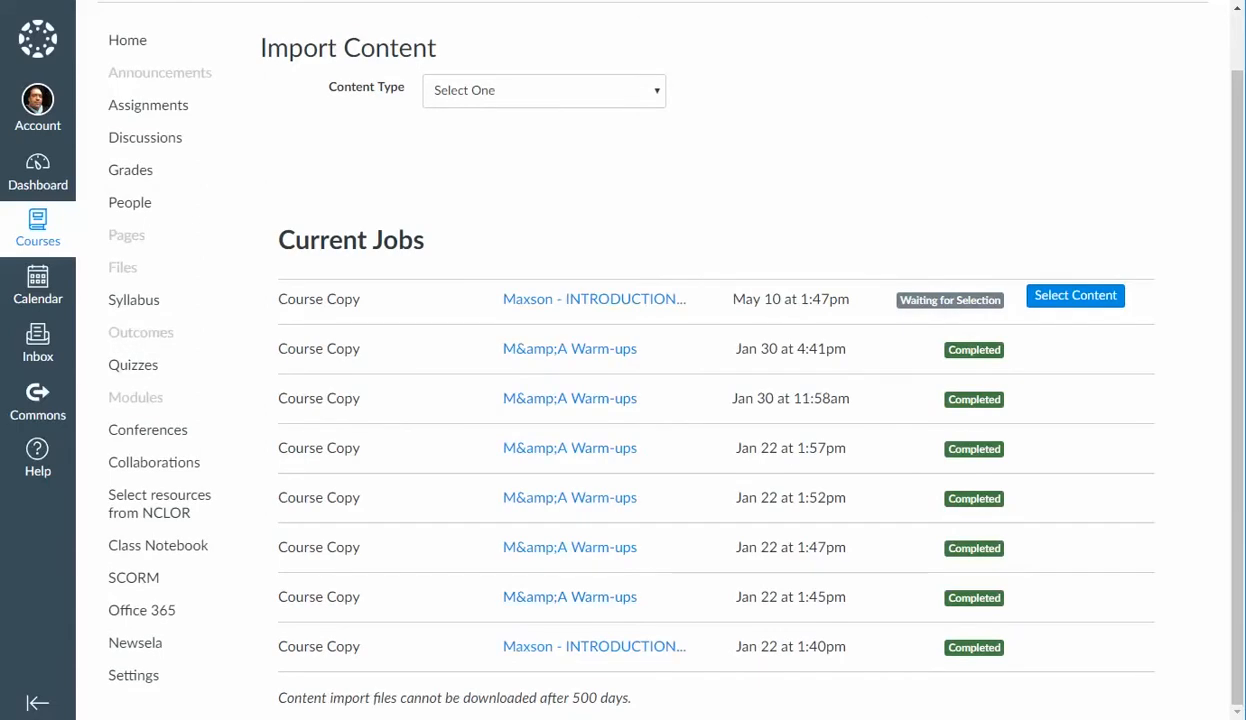
{"action": "left_click", "coordinate": [1075, 296]}
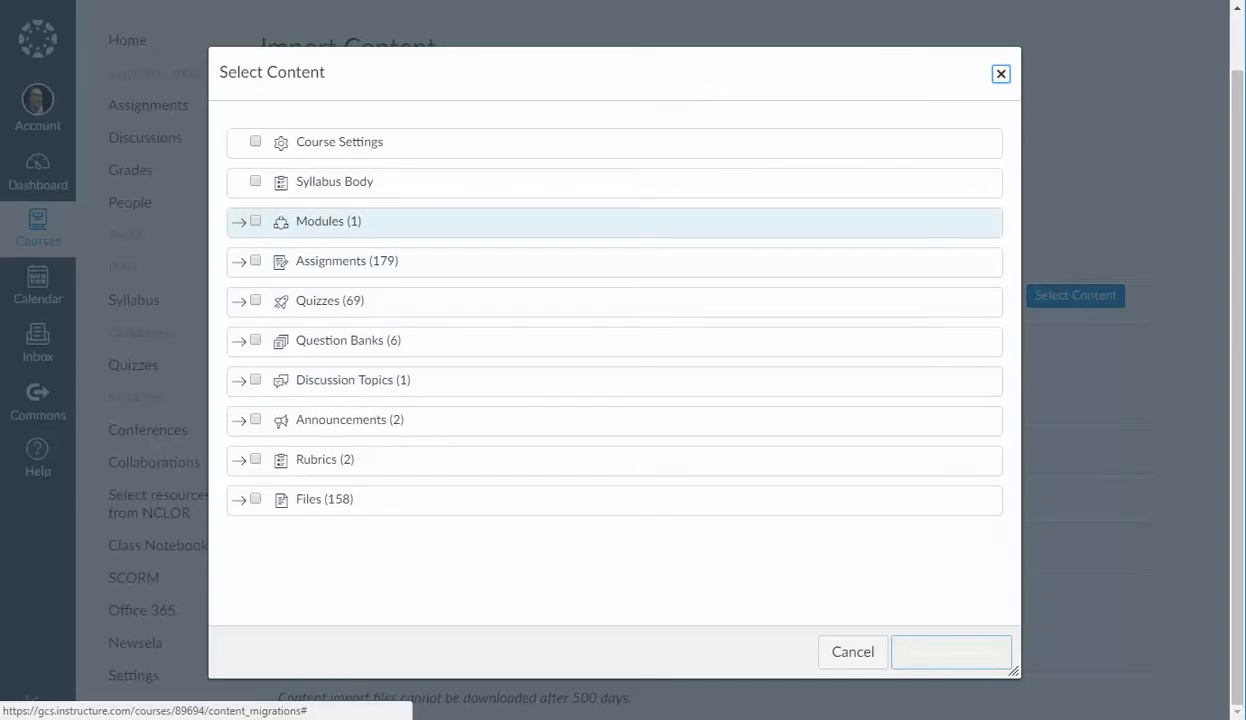
Step: Examine what the Modules, Discussion Topics, Question Banks and Quizzes categories offer for import
{"action": "left_click", "coordinate": [239, 222]}
{"action": "left_click", "coordinate": [239, 222]}
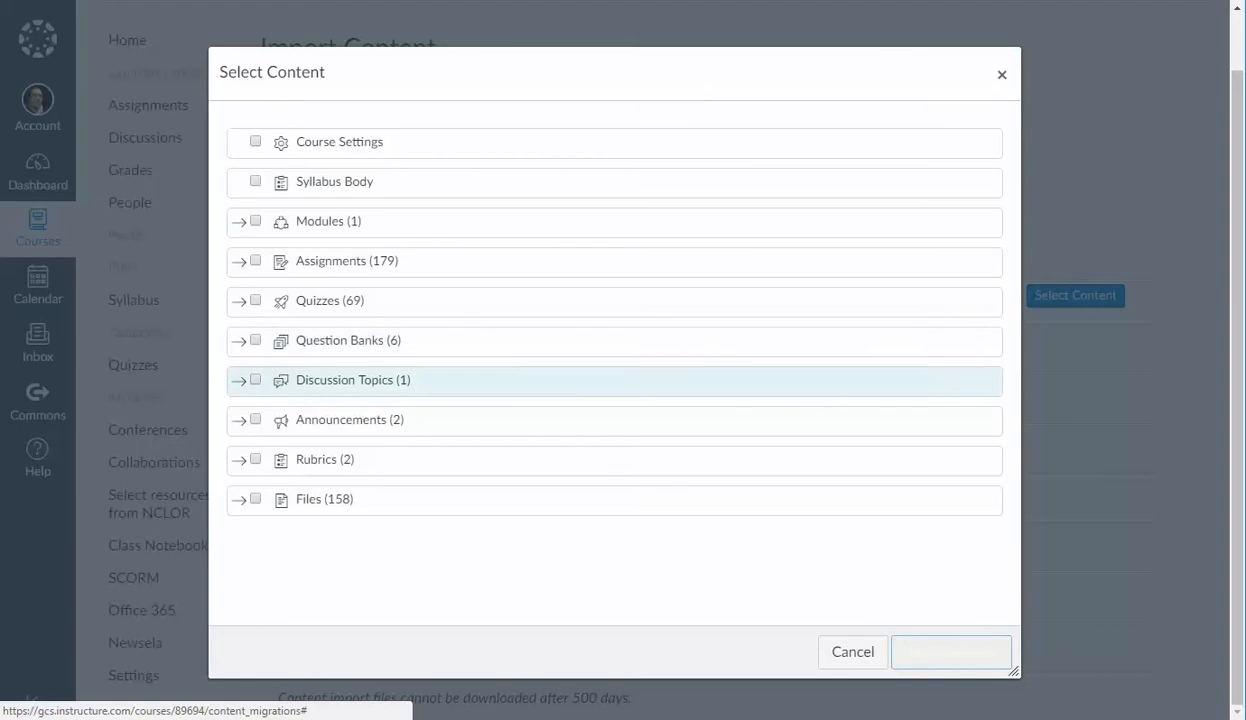
{"action": "left_click", "coordinate": [239, 381]}
{"action": "left_click", "coordinate": [239, 381]}
{"action": "left_click", "coordinate": [239, 341]}
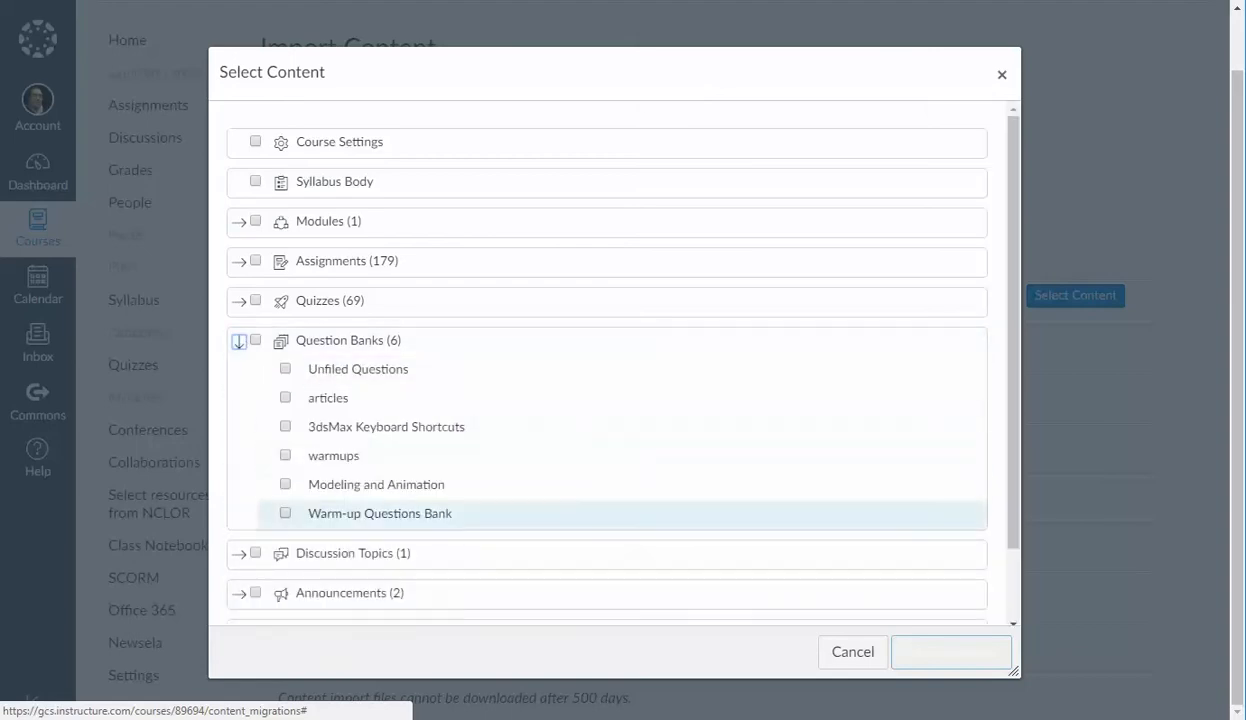
{"action": "left_click", "coordinate": [239, 341]}
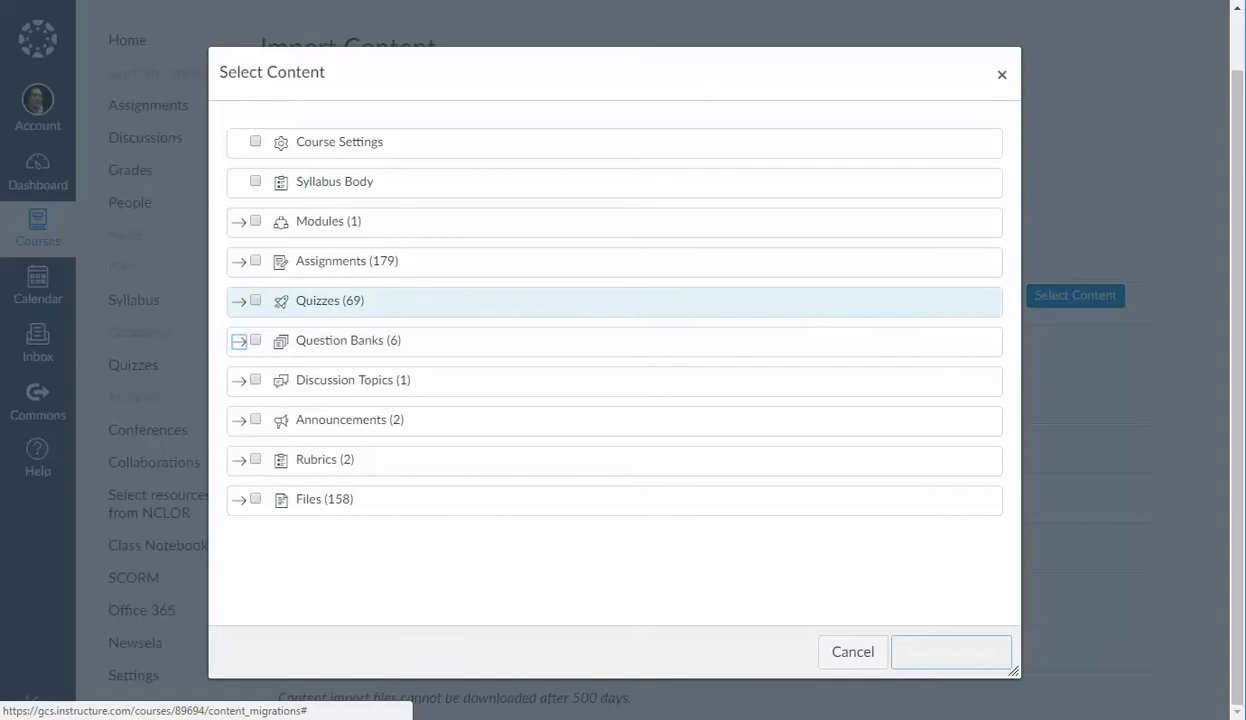
{"action": "left_click", "coordinate": [239, 301]}
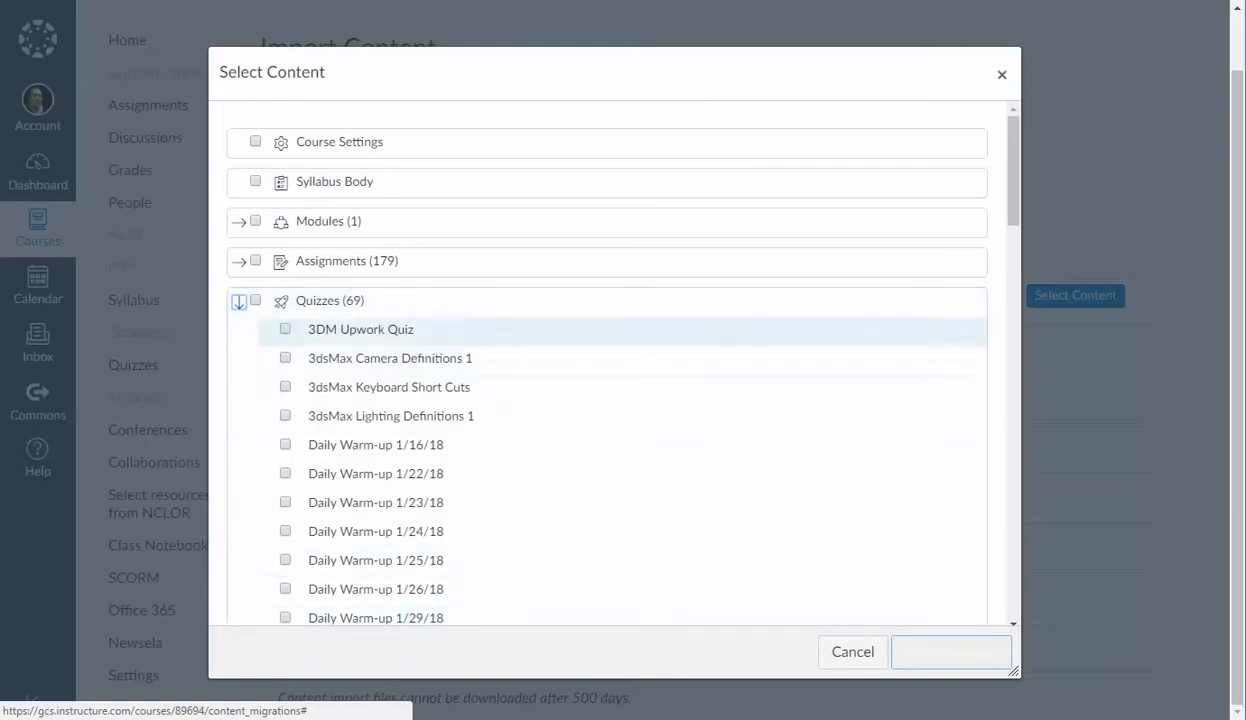
{"action": "left_click", "coordinate": [239, 301]}
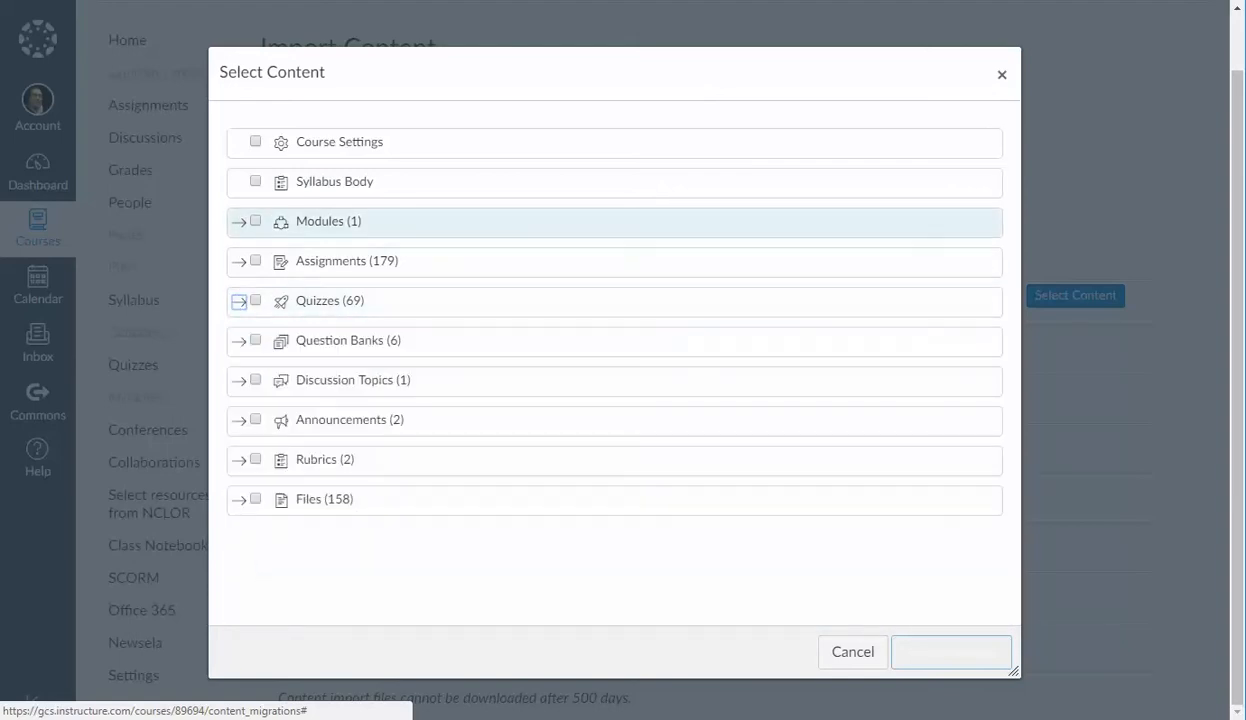
Step: Select the Biology Warm-up in the Warm-ups group of Assignments for import
{"action": "left_click", "coordinate": [239, 262]}
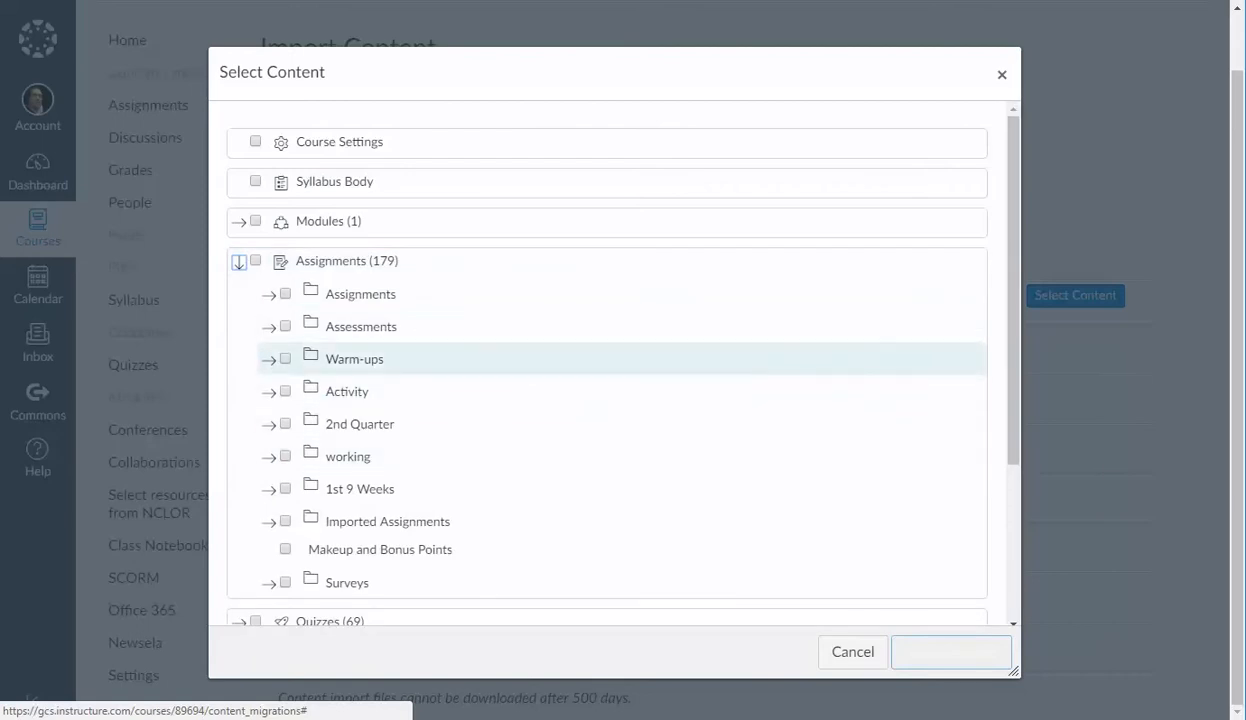
{"action": "left_click", "coordinate": [269, 359]}
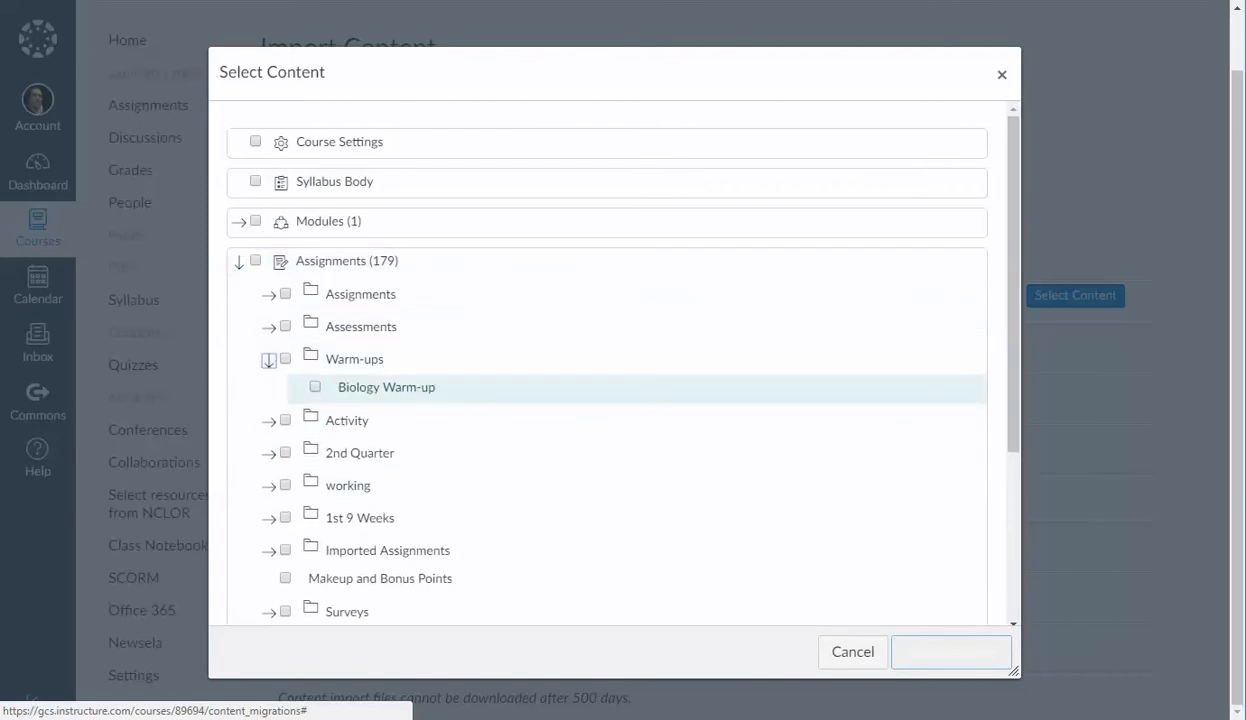
{"action": "left_click", "coordinate": [315, 387]}
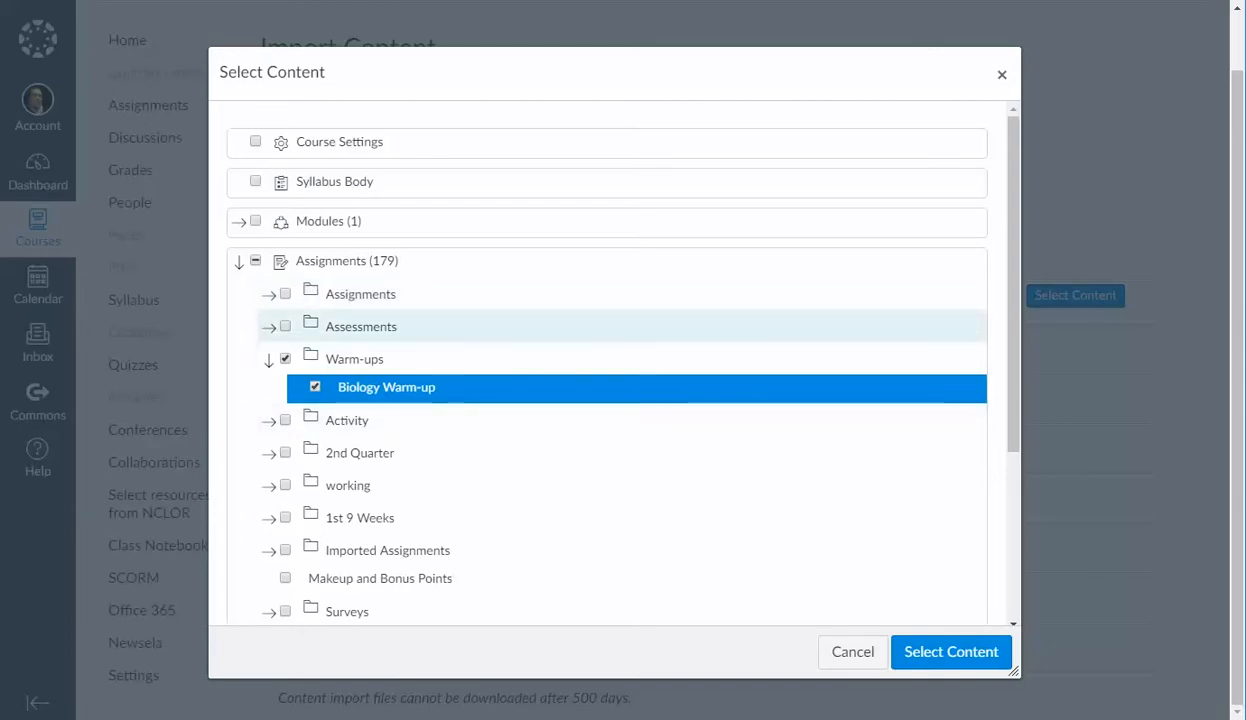
Step: Look through the assignments in the Activity group, then collapse the group
{"action": "scroll", "coordinate": [600, 330], "scroll_direction": "down", "scroll_amount": 1}
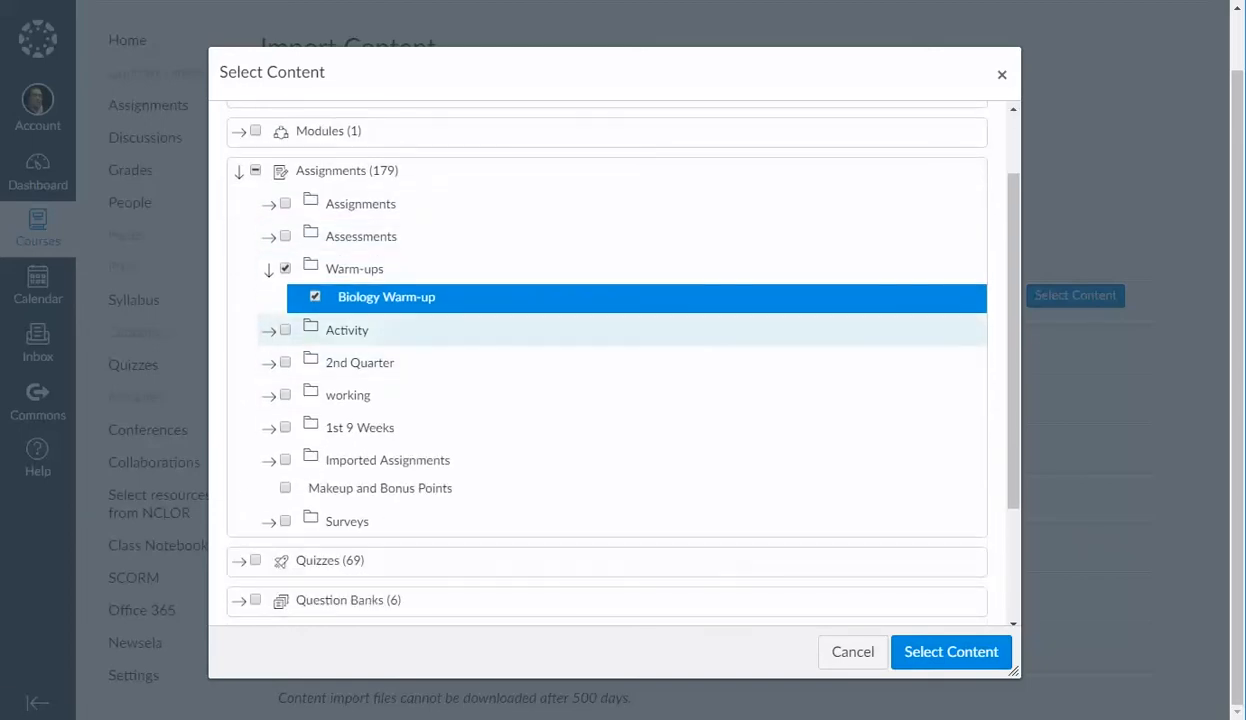
{"action": "left_click", "coordinate": [268, 330]}
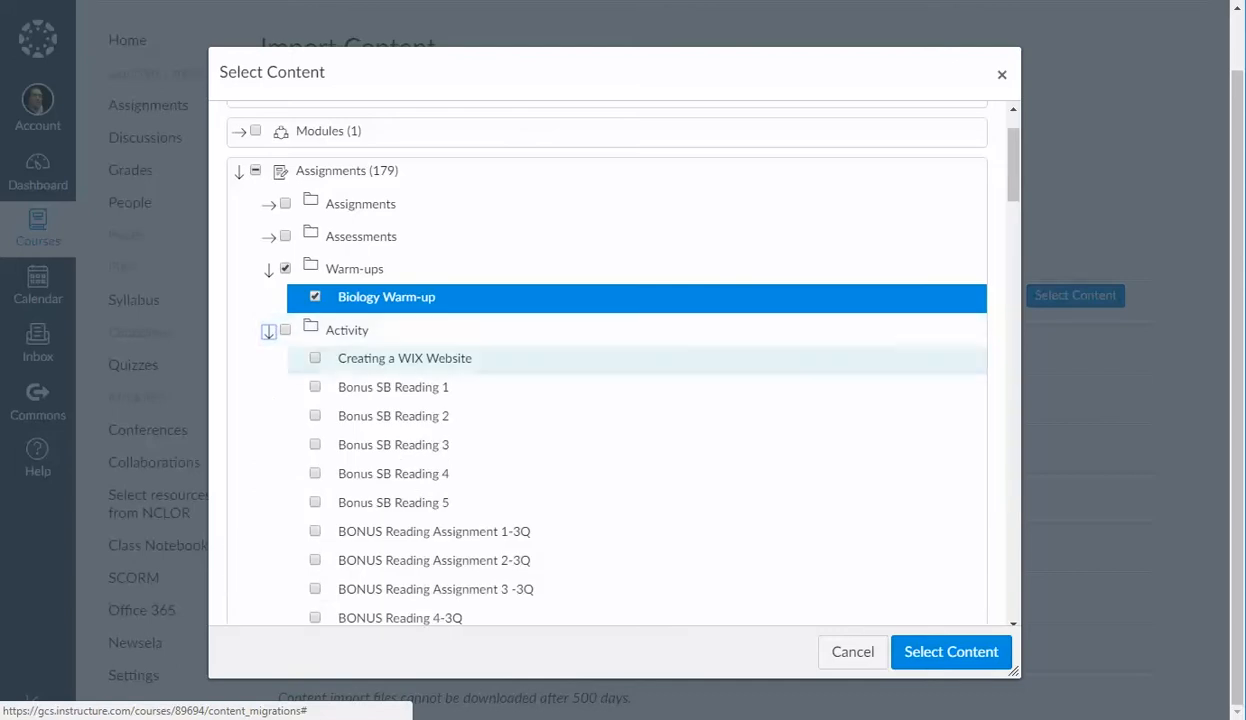
{"action": "scroll", "coordinate": [600, 387], "scroll_direction": "down", "scroll_amount": 10}
{"action": "scroll", "coordinate": [600, 365], "scroll_direction": "down", "scroll_amount": 8}
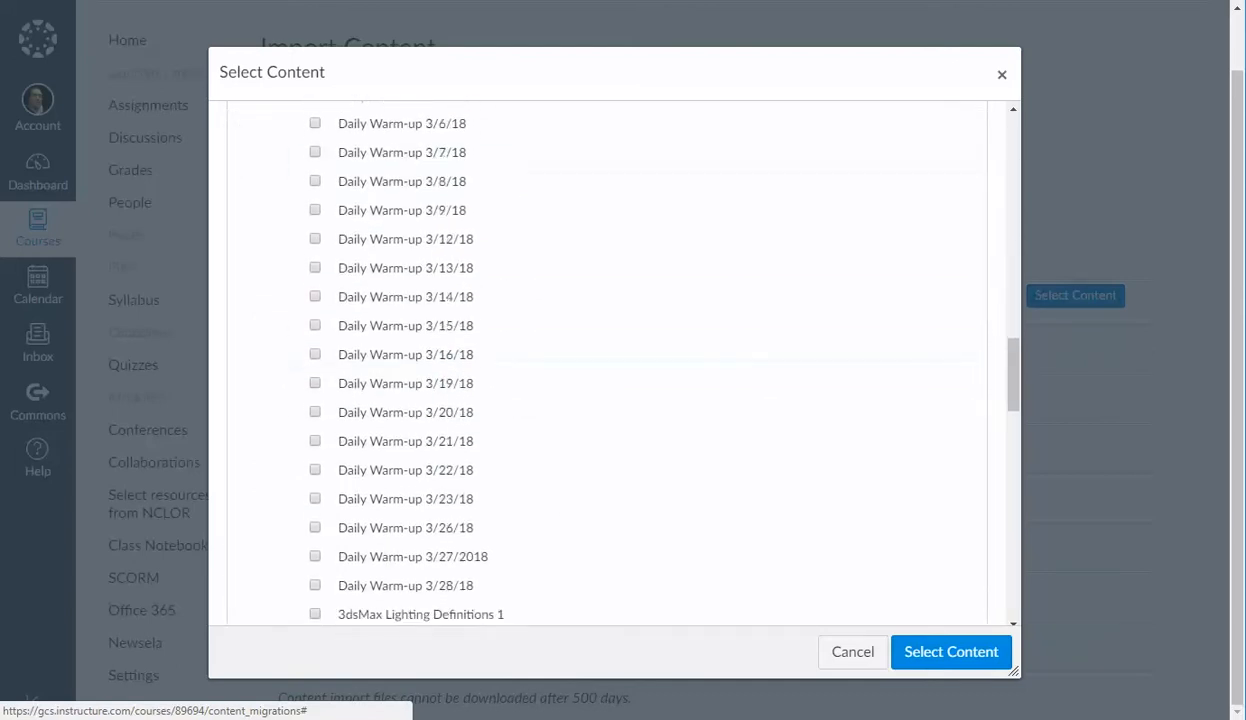
{"action": "scroll", "coordinate": [600, 369], "scroll_direction": "down", "scroll_amount": 7}
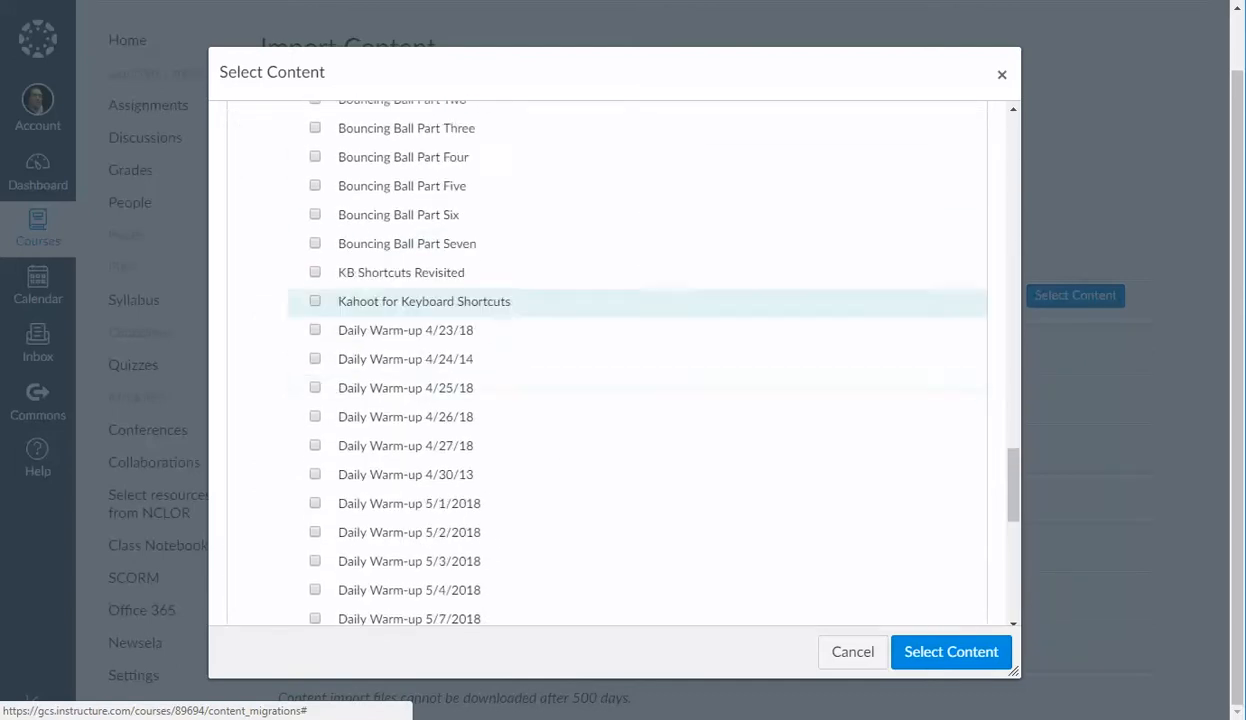
{"action": "scroll", "coordinate": [600, 360], "scroll_direction": "up", "scroll_amount": 15}
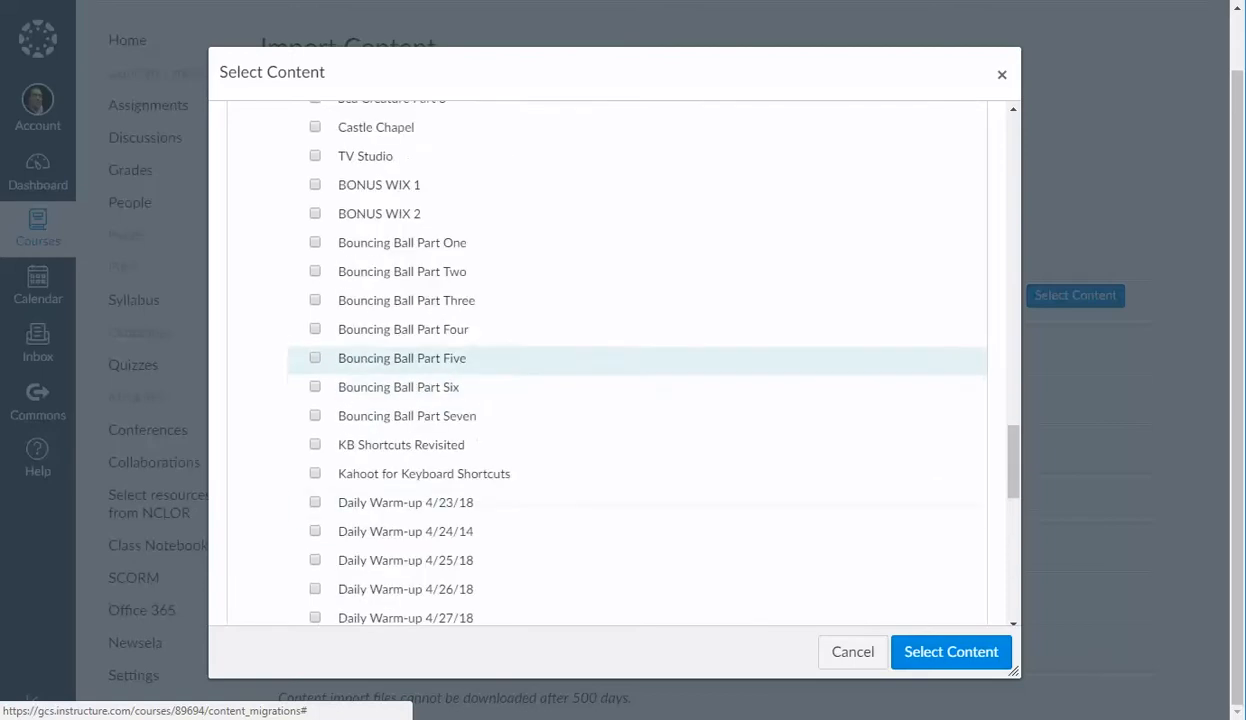
{"action": "scroll", "coordinate": [600, 332], "scroll_direction": "up", "scroll_amount": 10}
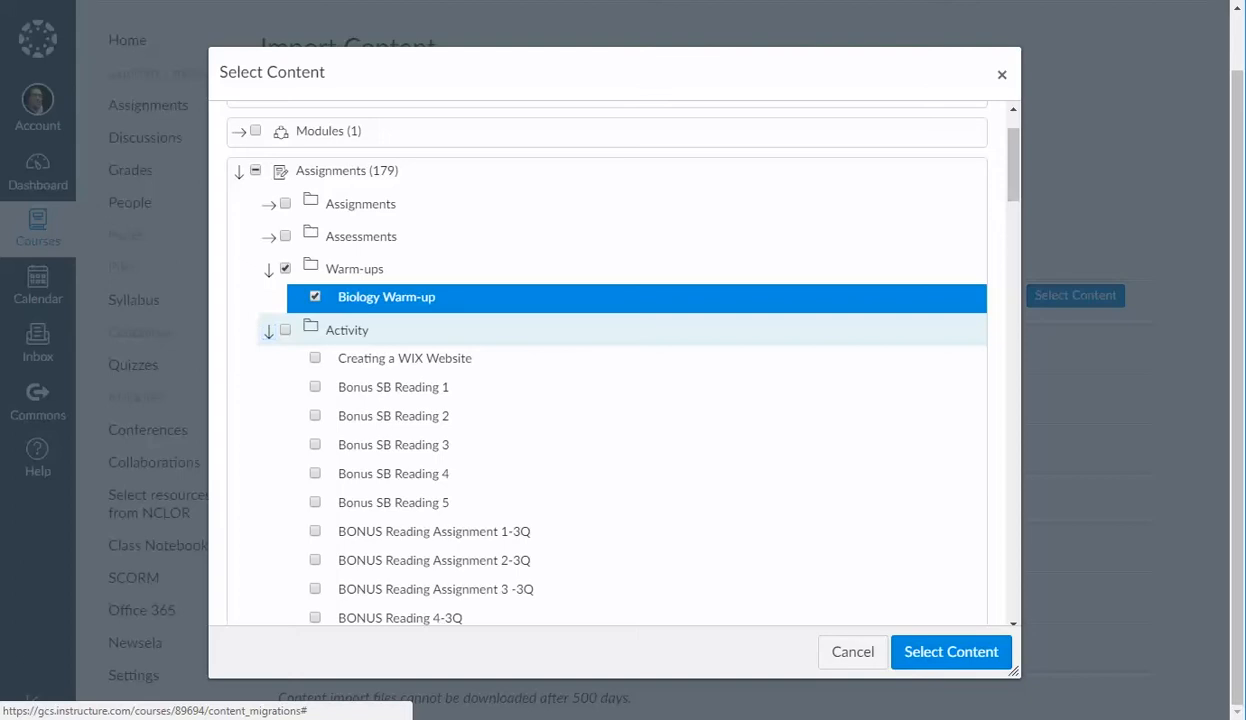
{"action": "left_click", "coordinate": [268, 331]}
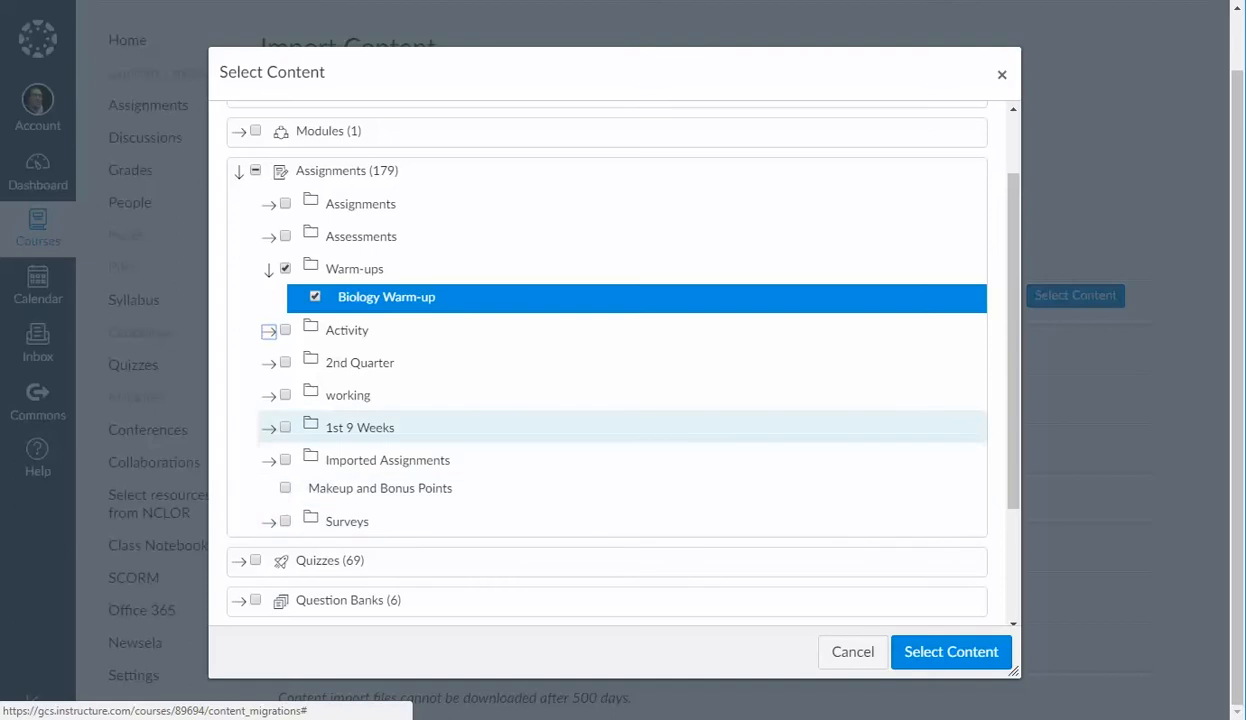
Step: Select History Hub Reading and History Hub Quiz in the working assignment group for import
{"action": "left_click", "coordinate": [268, 396]}
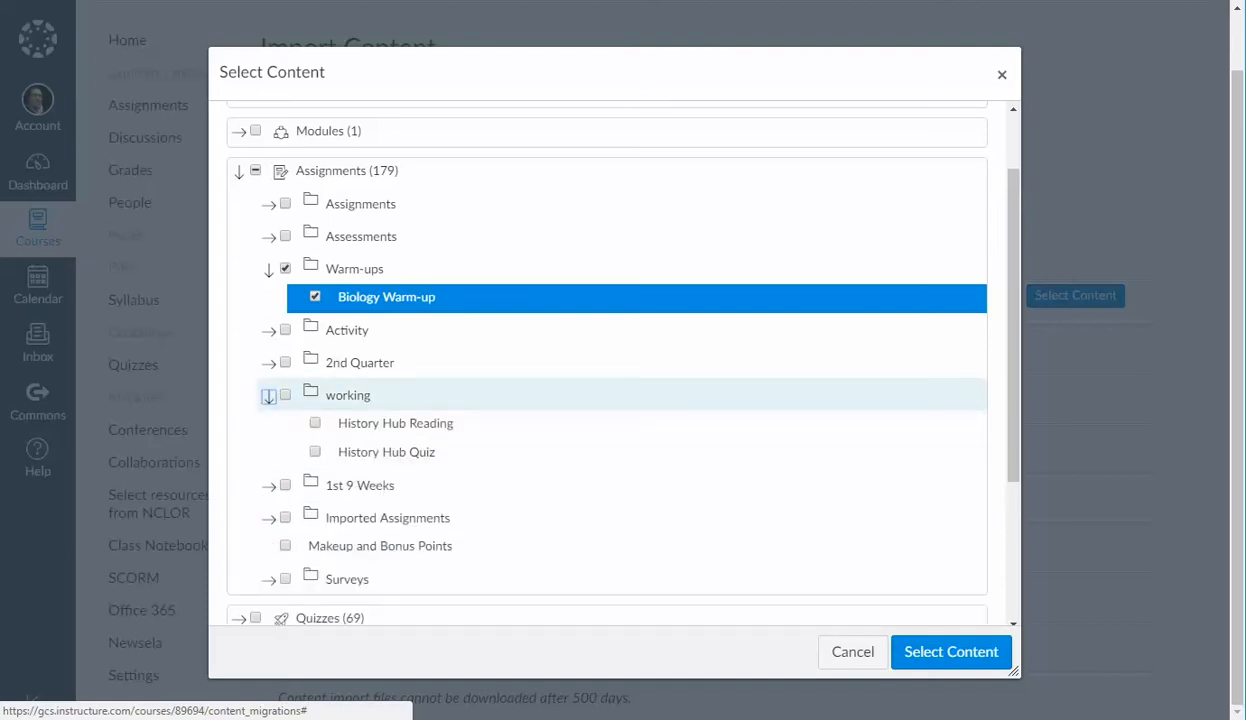
{"action": "left_click", "coordinate": [315, 423]}
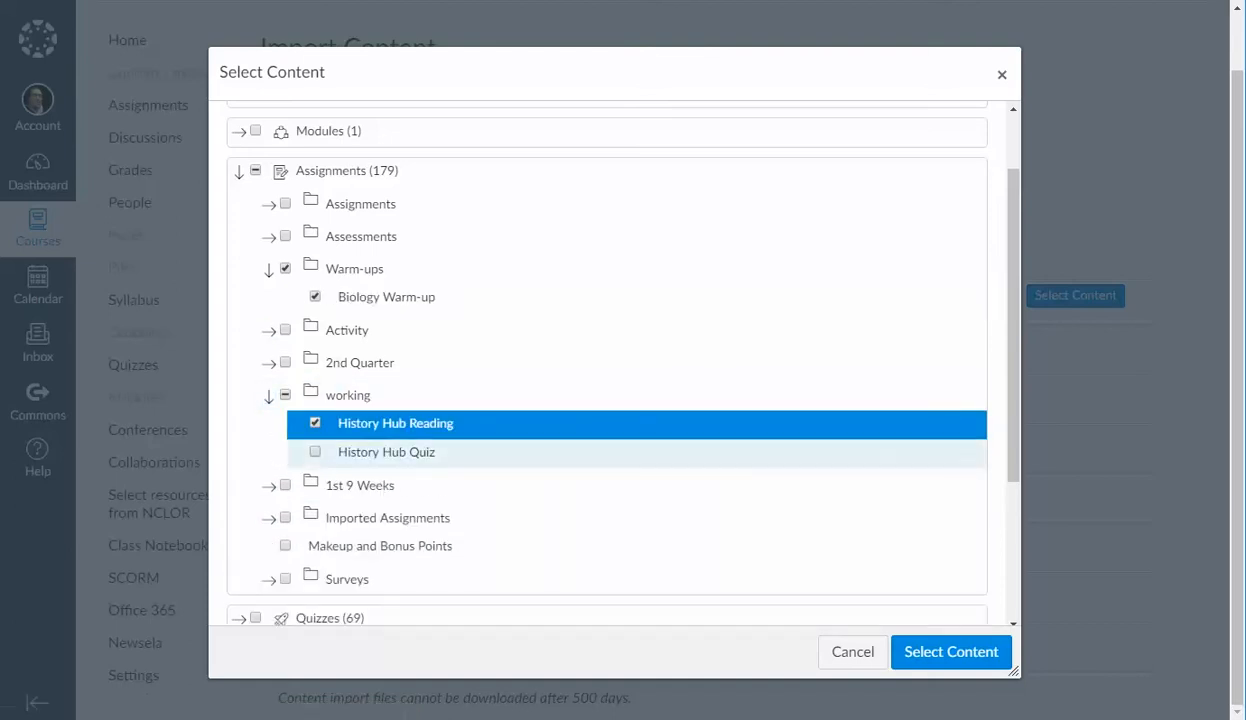
{"action": "left_click", "coordinate": [315, 452]}
Step: Add Hatfield & McCoy Reading from the Assignments group to the selection and import the selected content
{"action": "left_click", "coordinate": [268, 363]}
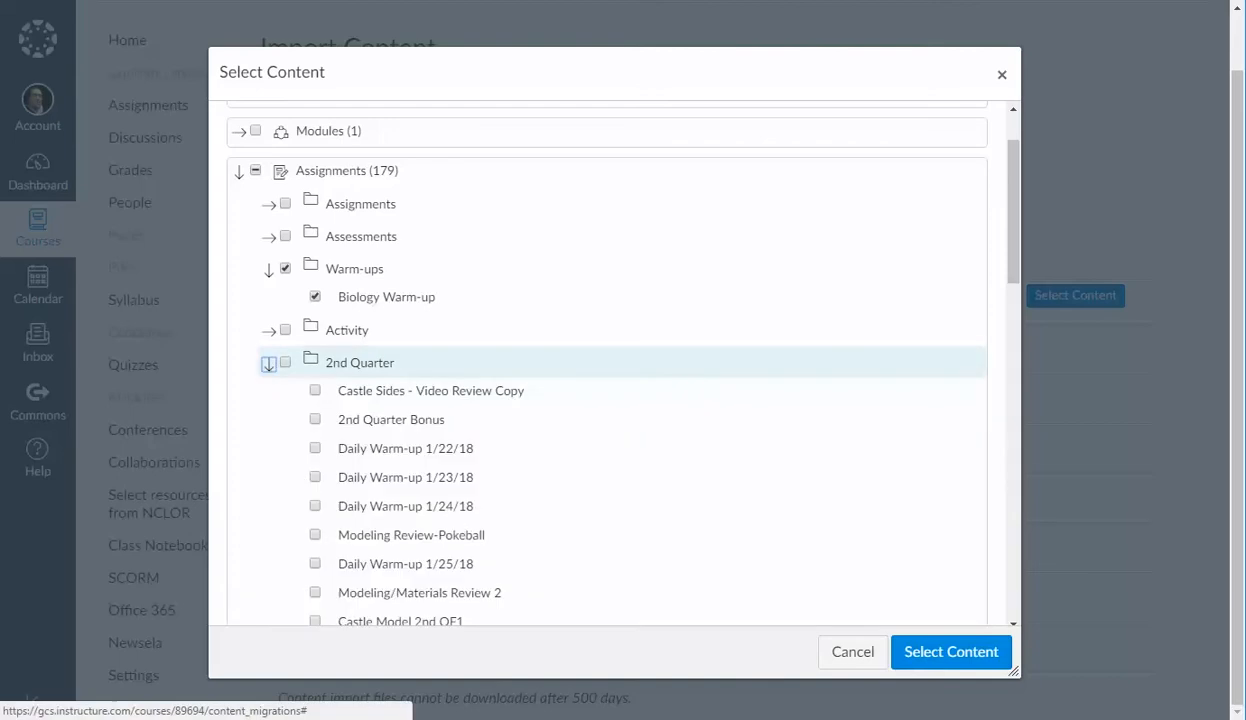
{"action": "left_click", "coordinate": [268, 363]}
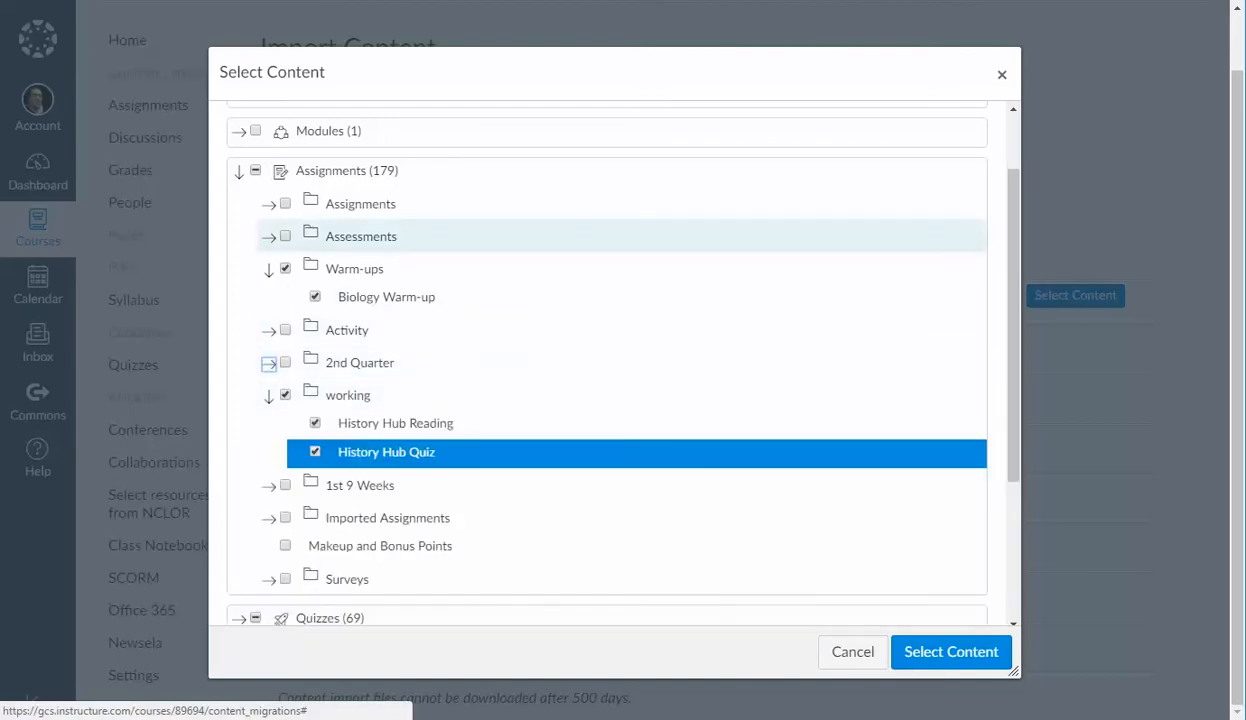
{"action": "left_click", "coordinate": [268, 204]}
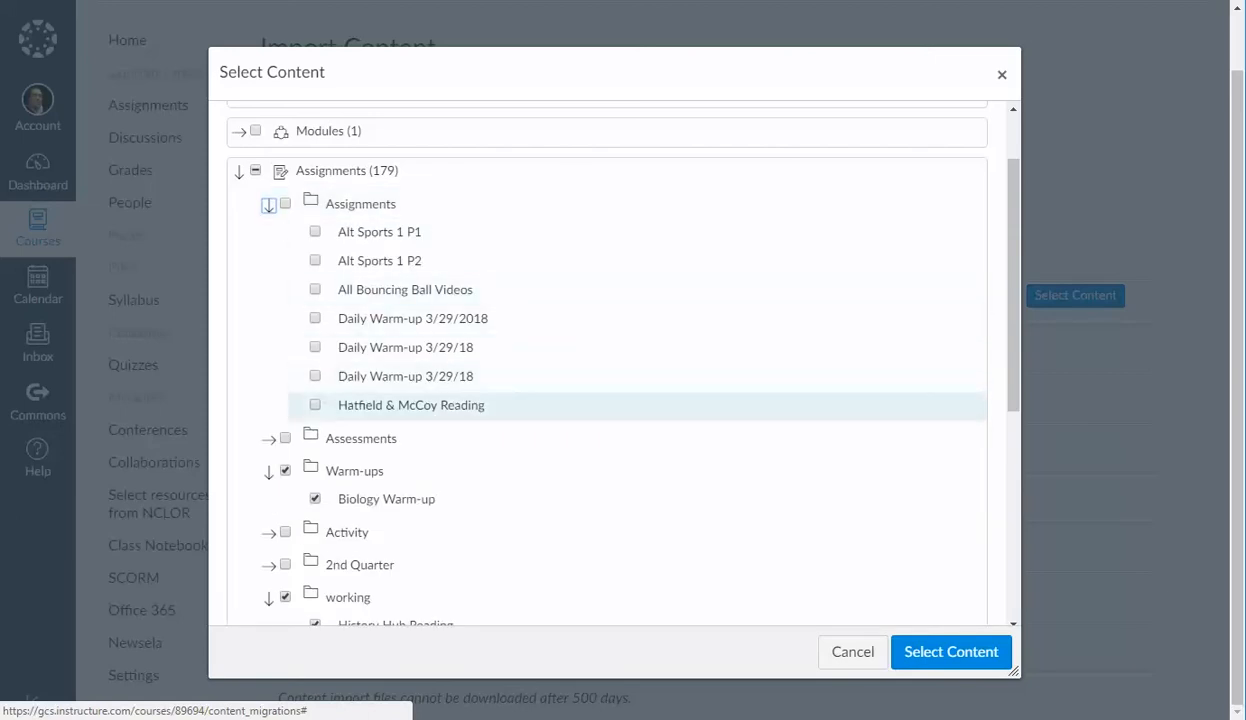
{"action": "left_click", "coordinate": [315, 405]}
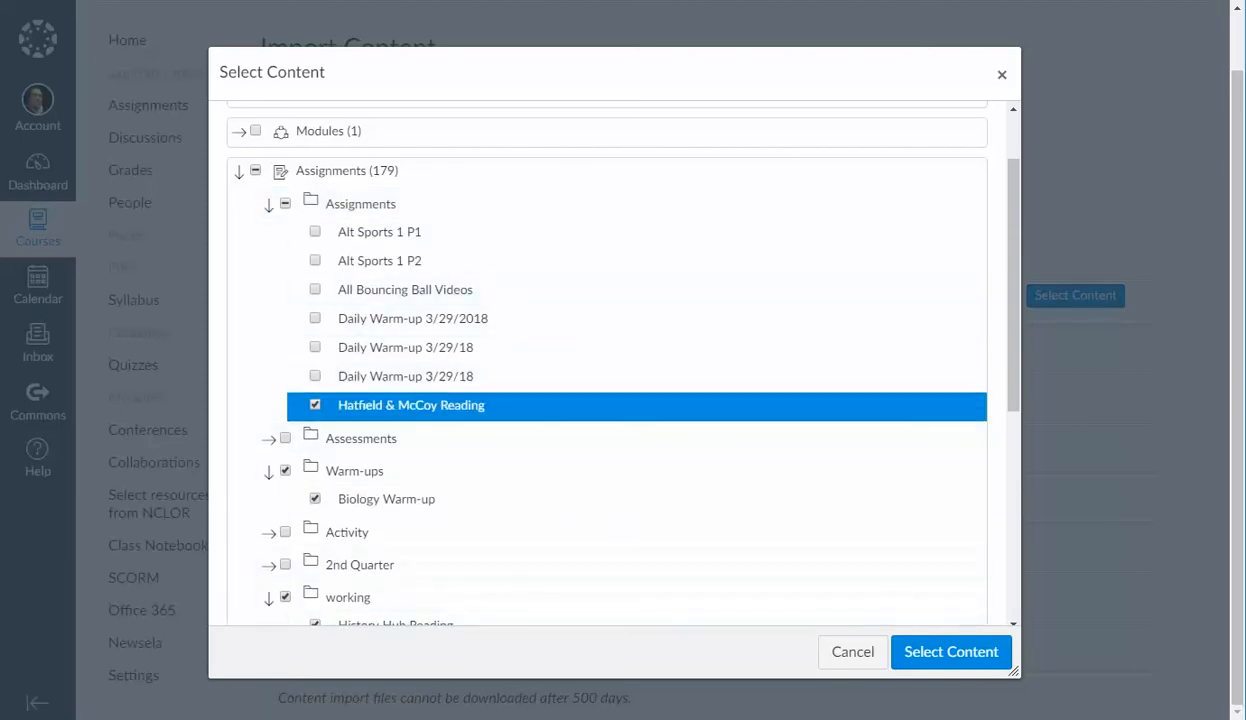
{"action": "left_click", "coordinate": [951, 652]}
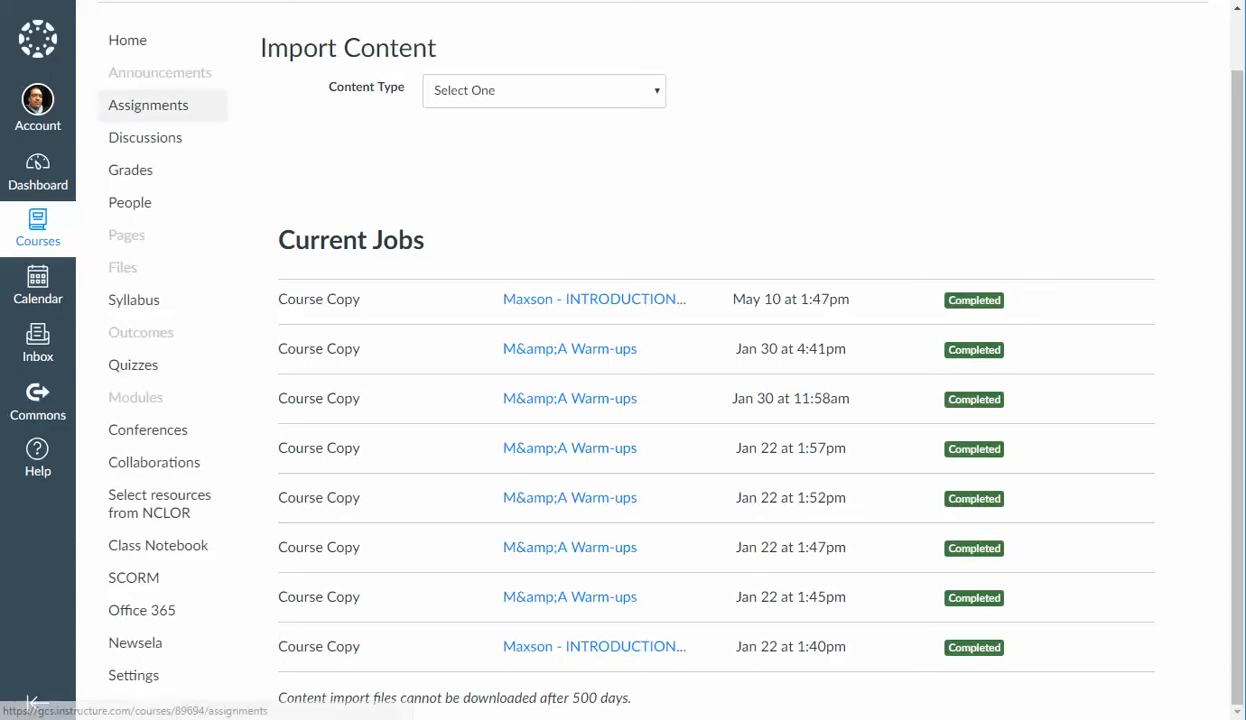
Step: Open the course's assignments and move Hatfield & McCoy Reading from Imported Assignments into the Assignments group
{"action": "left_click", "coordinate": [148, 105]}
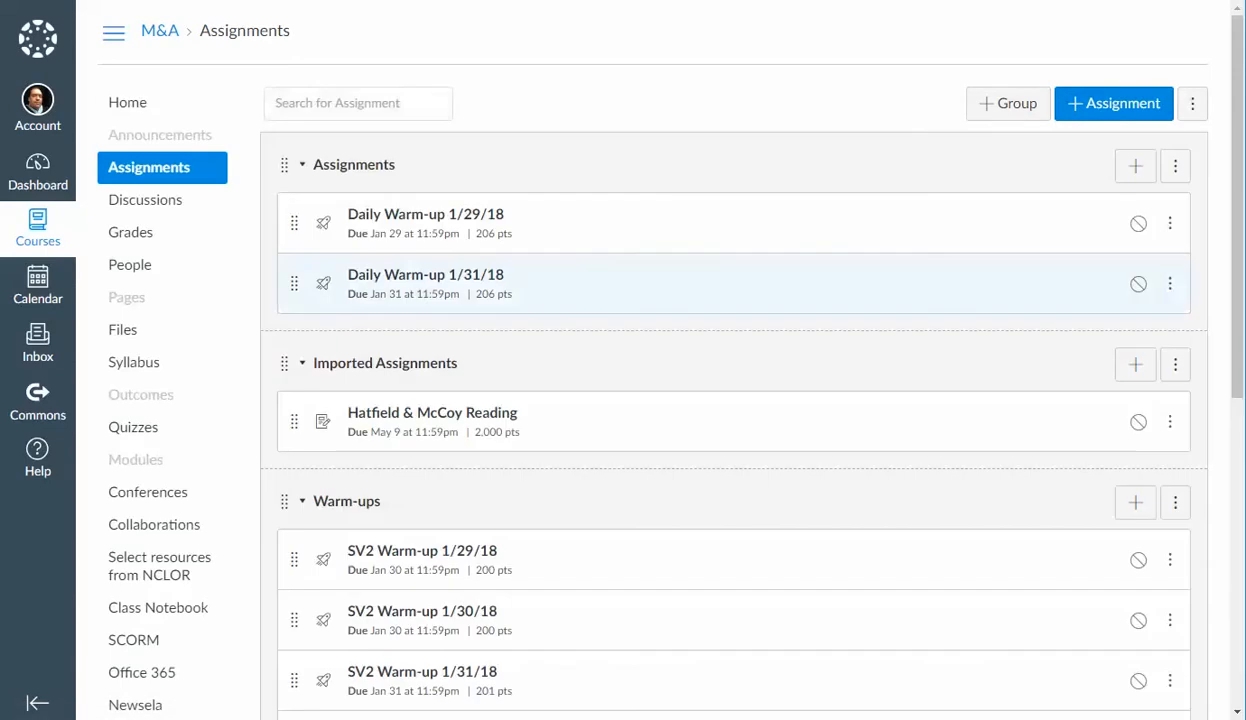
{"action": "scroll", "coordinate": [700, 308], "scroll_direction": "down", "scroll_amount": 4}
{"action": "scroll", "coordinate": [700, 308], "scroll_direction": "up", "scroll_amount": 3}
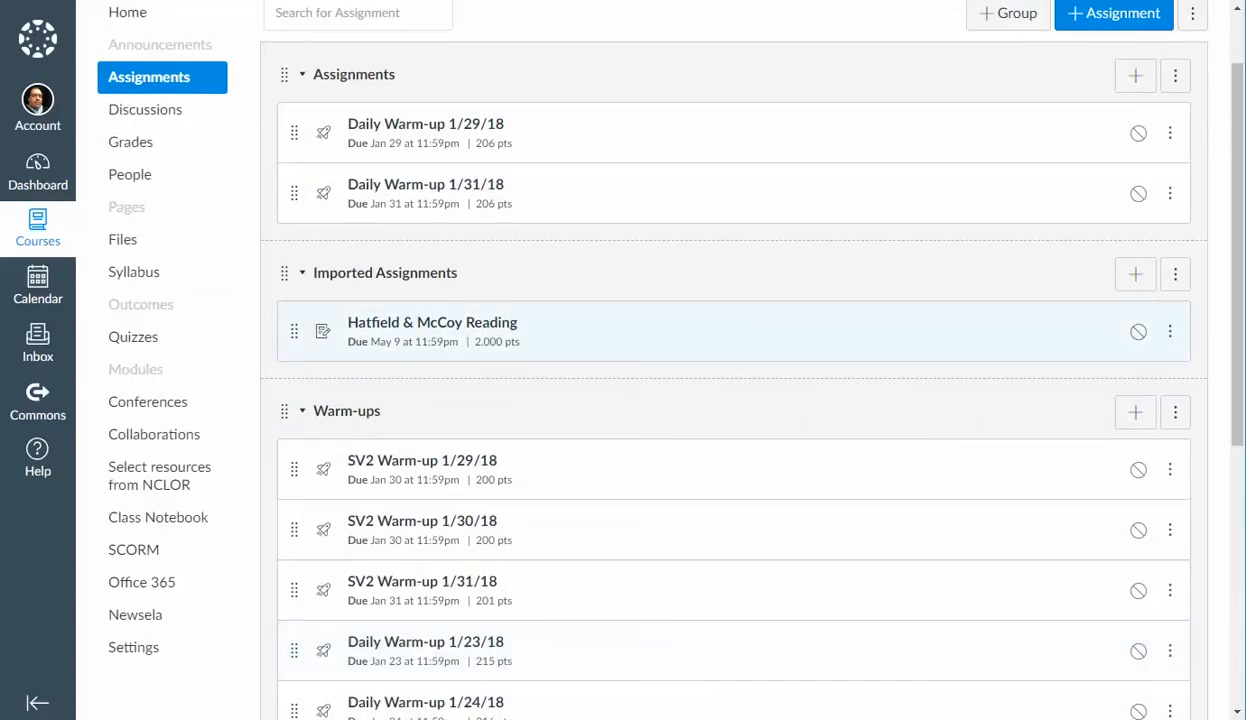
{"action": "left_click_drag", "start_coordinate": [294, 331], "coordinate": [298, 240]}
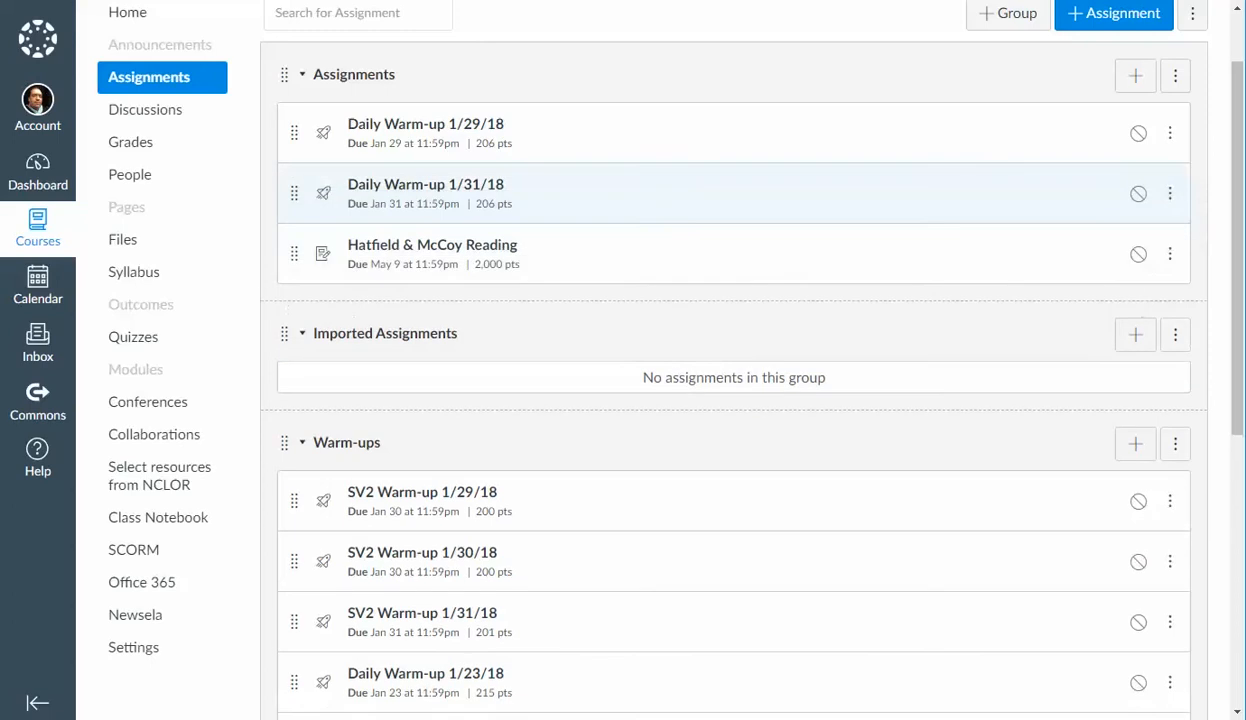
Step: Move Biology Warm-up from its separate Warm-ups group to the start of the Warm-ups group holding the SV2 warm-ups
{"action": "scroll", "coordinate": [700, 321], "scroll_direction": "down", "scroll_amount": 4}
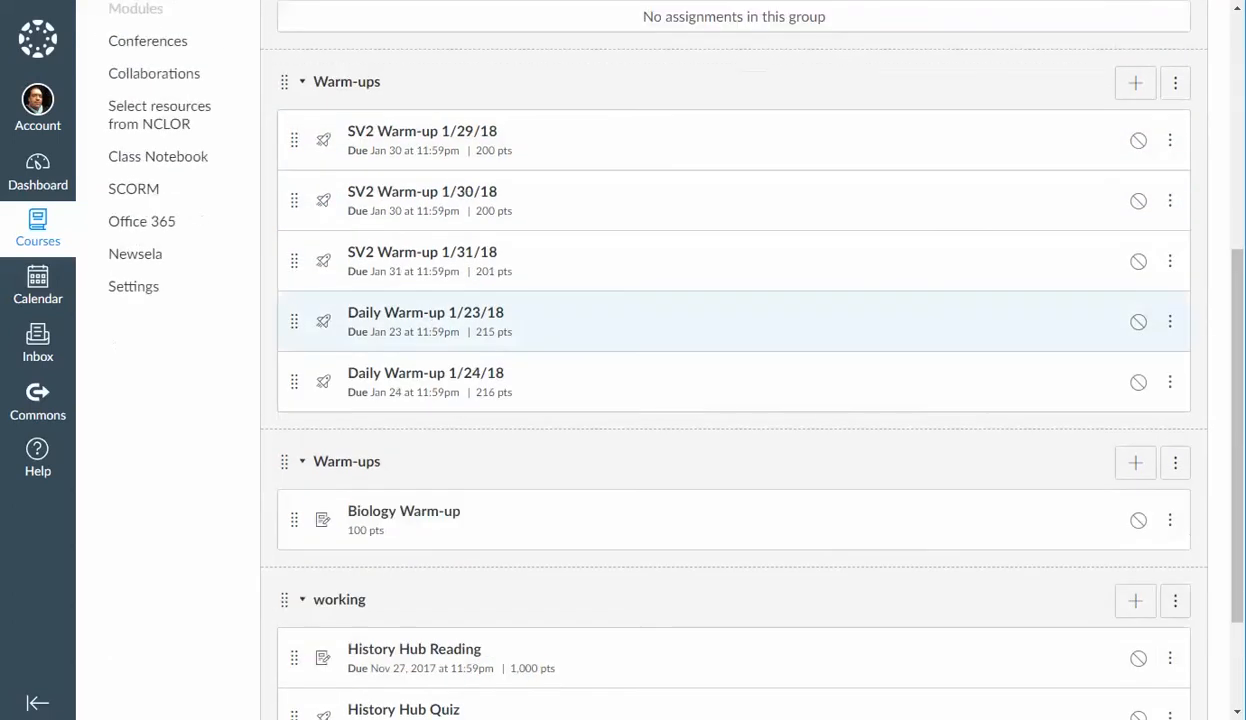
{"action": "scroll", "coordinate": [700, 321], "scroll_direction": "down", "scroll_amount": 2}
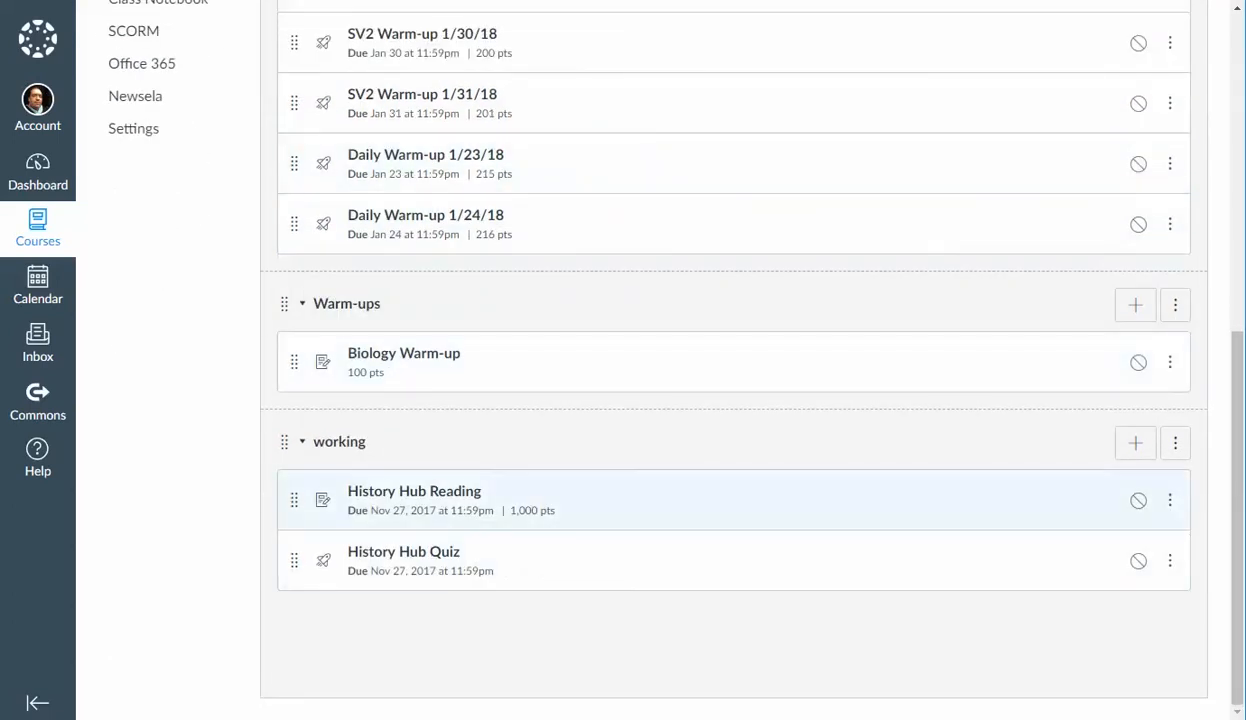
{"action": "left_click_drag", "start_coordinate": [294, 500], "coordinate": [294, 493]}
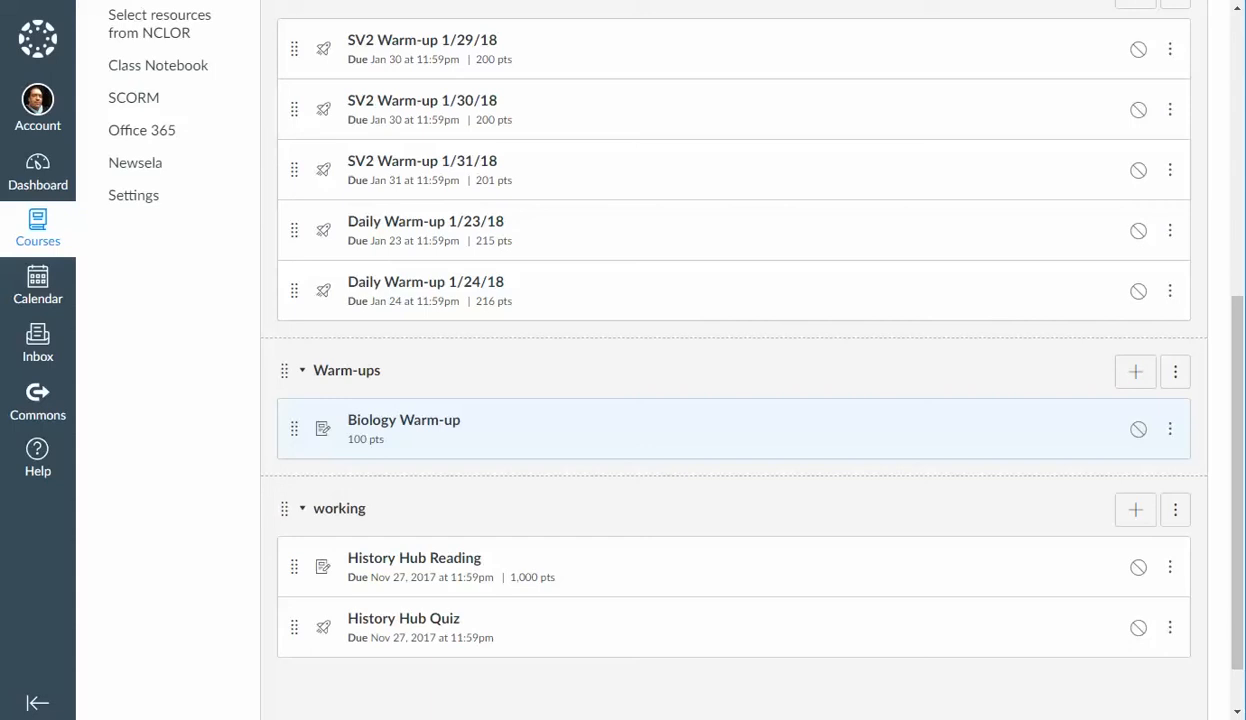
{"action": "left_click_drag", "start_coordinate": [294, 429], "coordinate": [293, 602]}
{"action": "scroll", "coordinate": [293, 602], "scroll_direction": "down", "scroll_amount": 6}
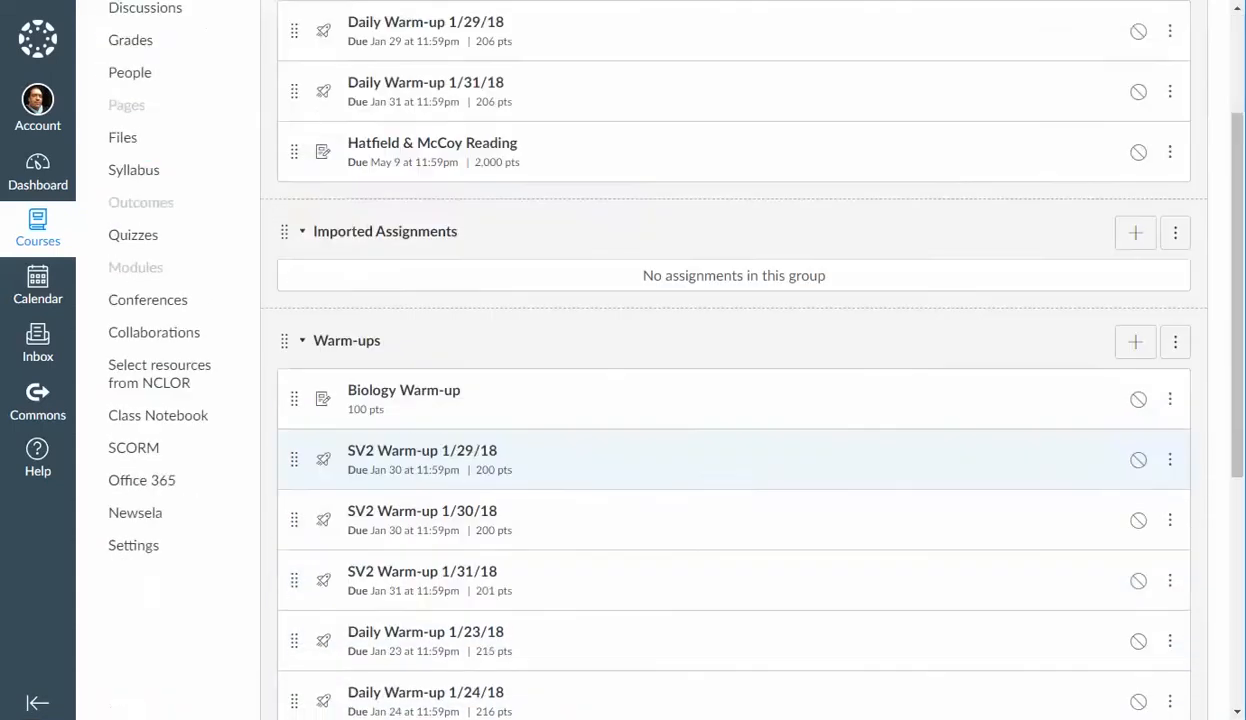
Step: Add a new assignment group named History Hub
{"action": "scroll", "coordinate": [734, 360], "scroll_direction": "down", "scroll_amount": 1}
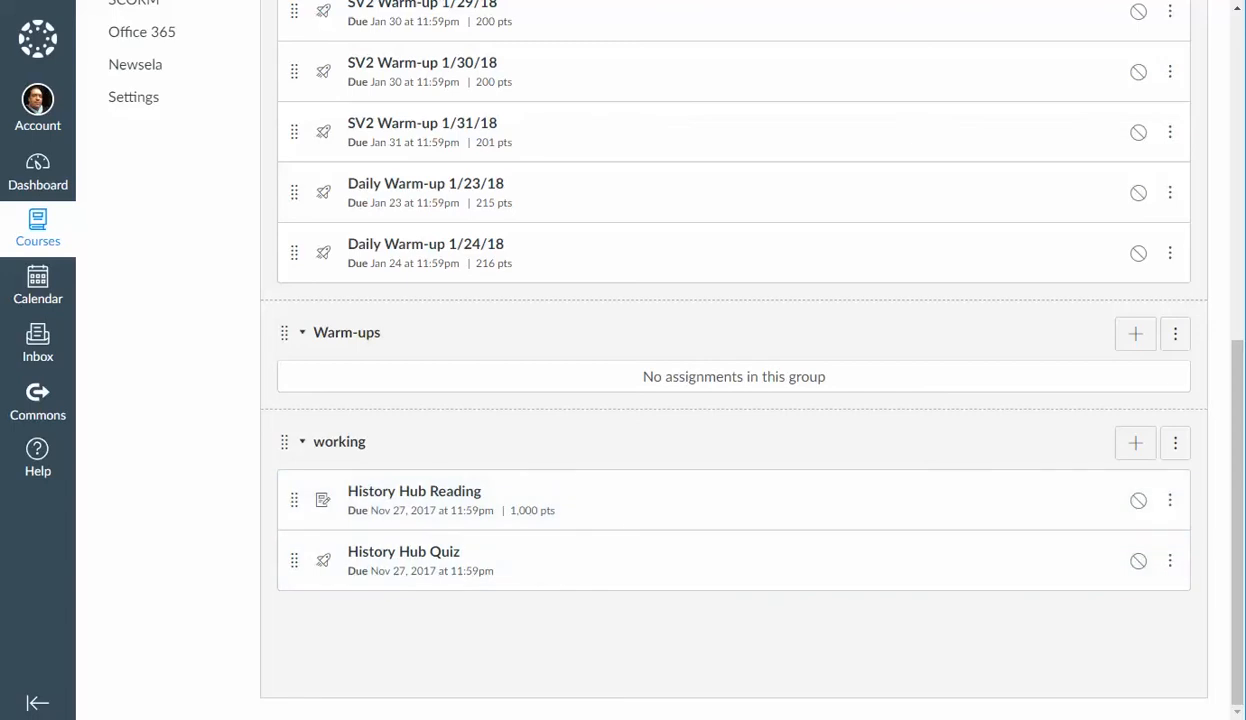
{"action": "scroll", "coordinate": [734, 360], "scroll_direction": "up", "scroll_amount": 7}
{"action": "left_click", "coordinate": [1008, 104]}
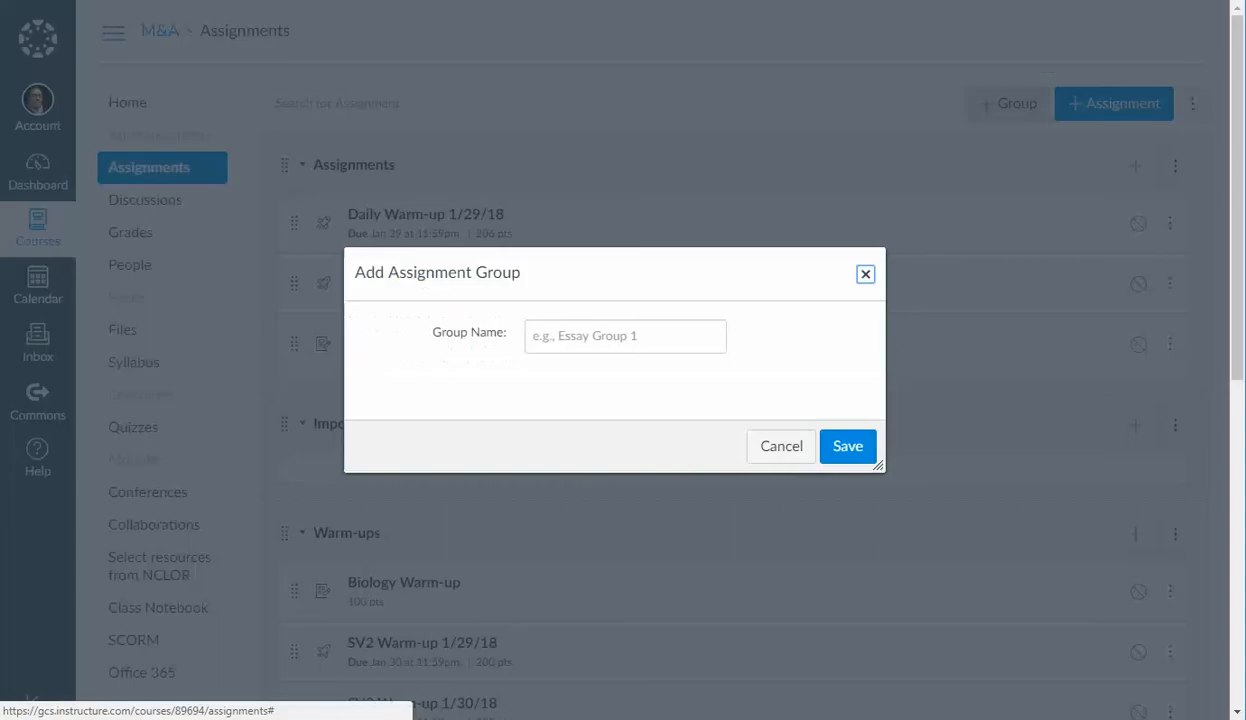
{"action": "left_click", "coordinate": [626, 336]}
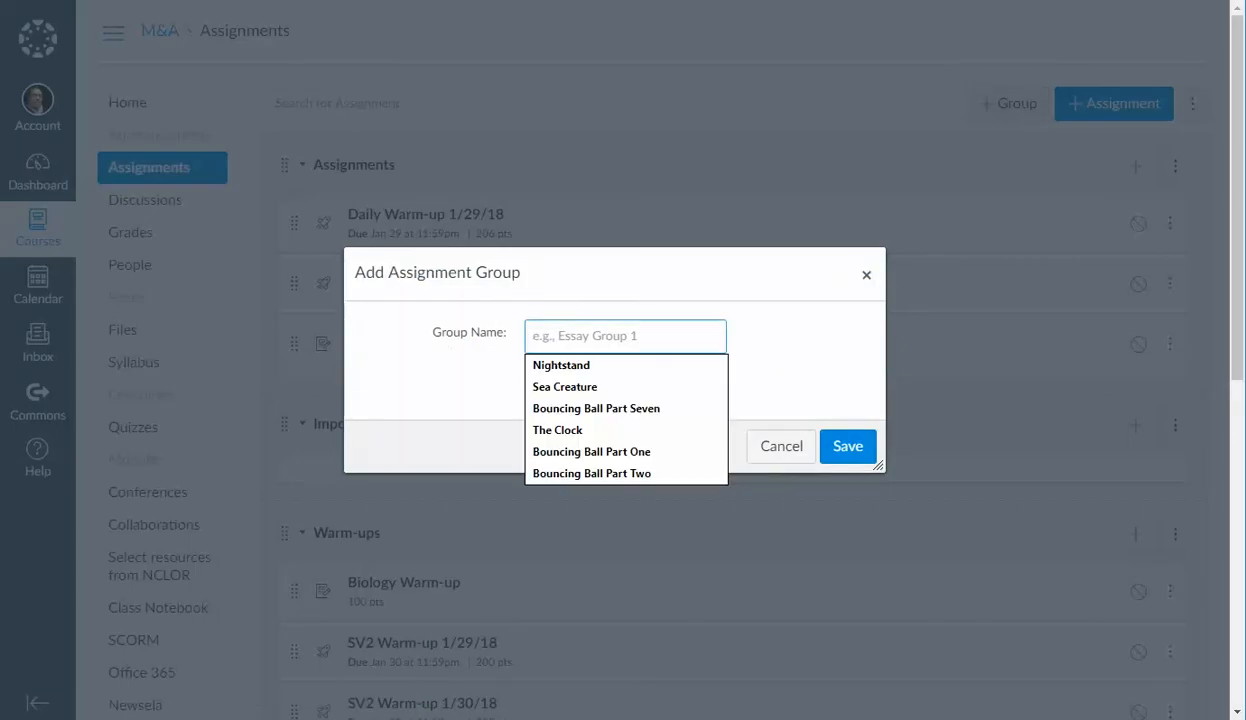
{"action": "type", "text": "History"}
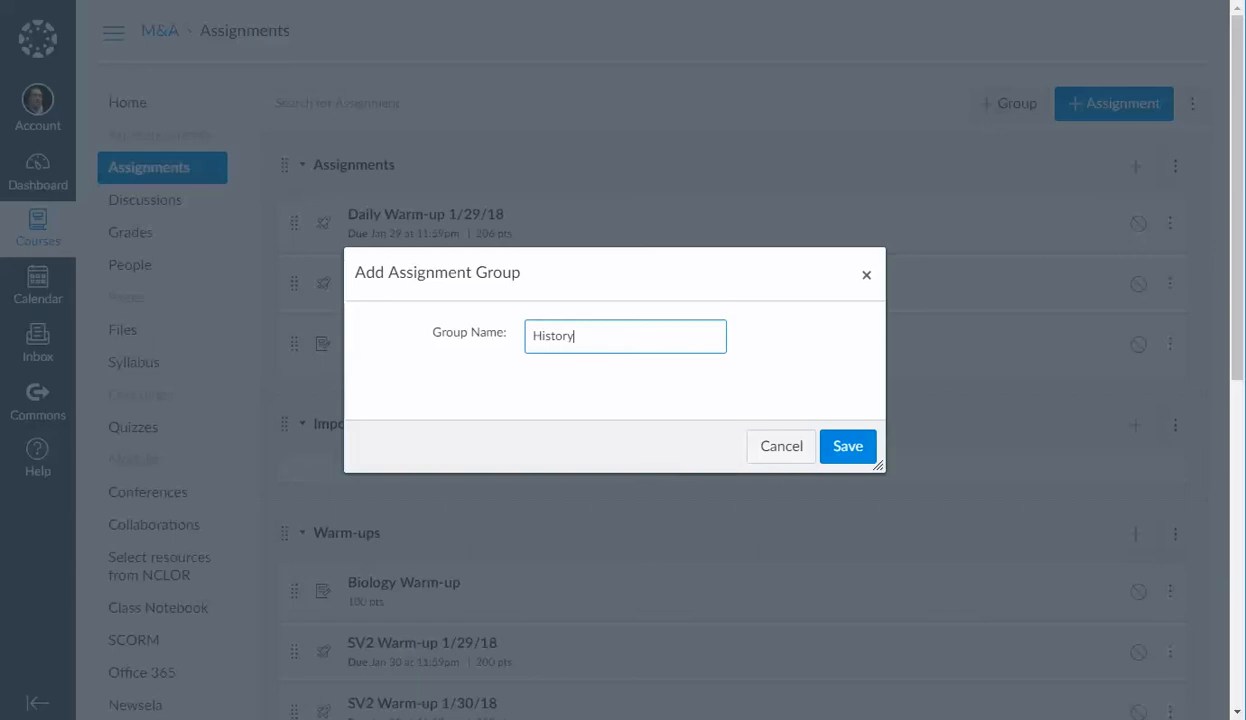
{"action": "type", "text": "Hub"}
{"action": "key", "text": "Return"}
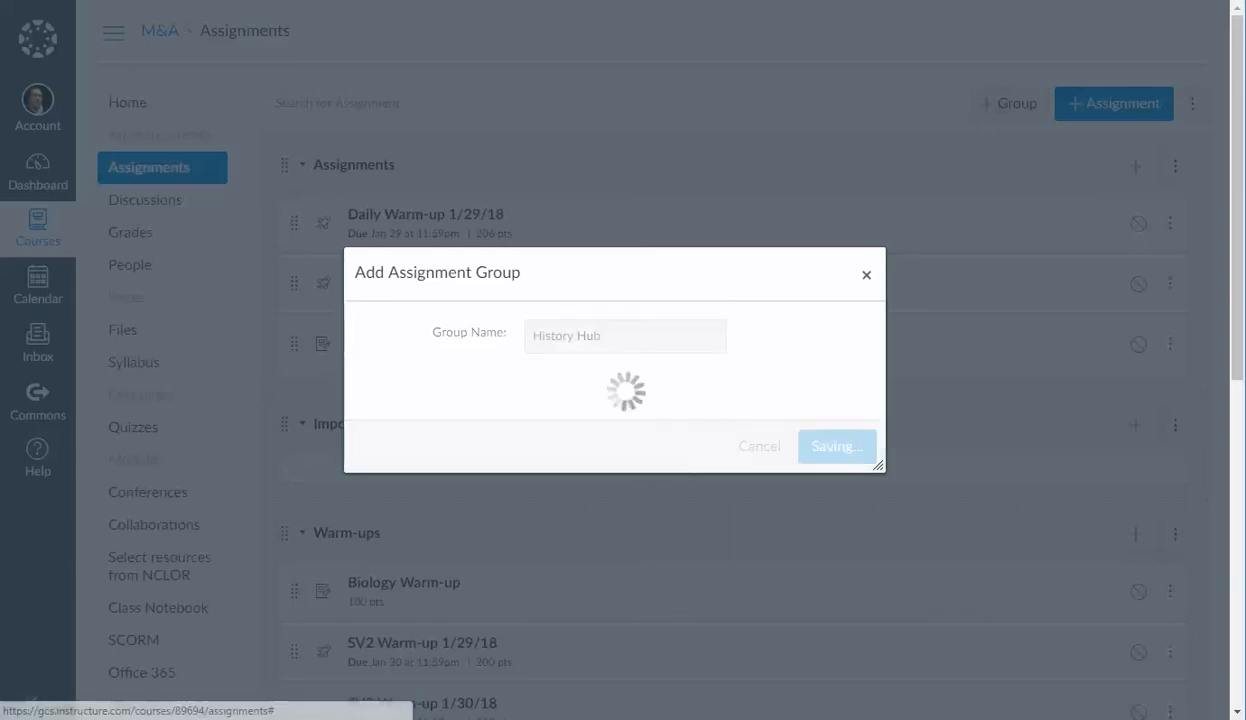
Step: Move History Hub Quiz and History Hub Reading from the working group into the History Hub group
{"action": "scroll", "coordinate": [734, 400], "scroll_direction": "down", "scroll_amount": 8}
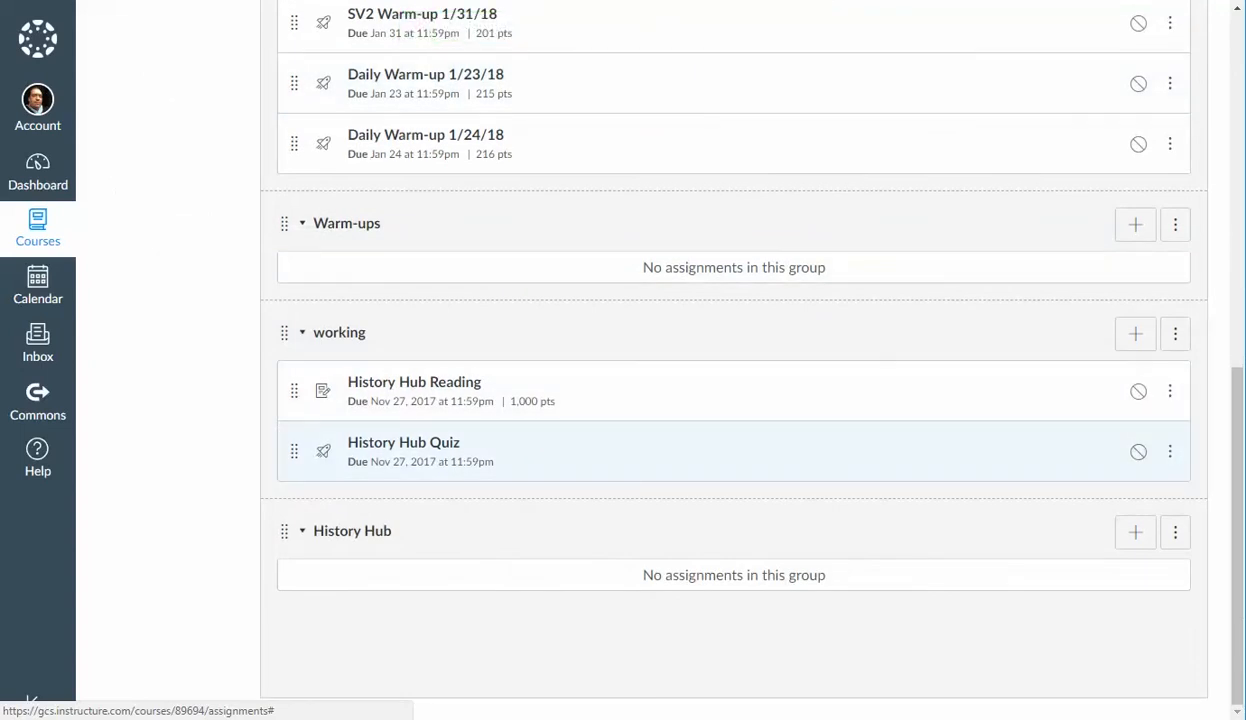
{"action": "left_click_drag", "start_coordinate": [294, 451], "coordinate": [316, 590]}
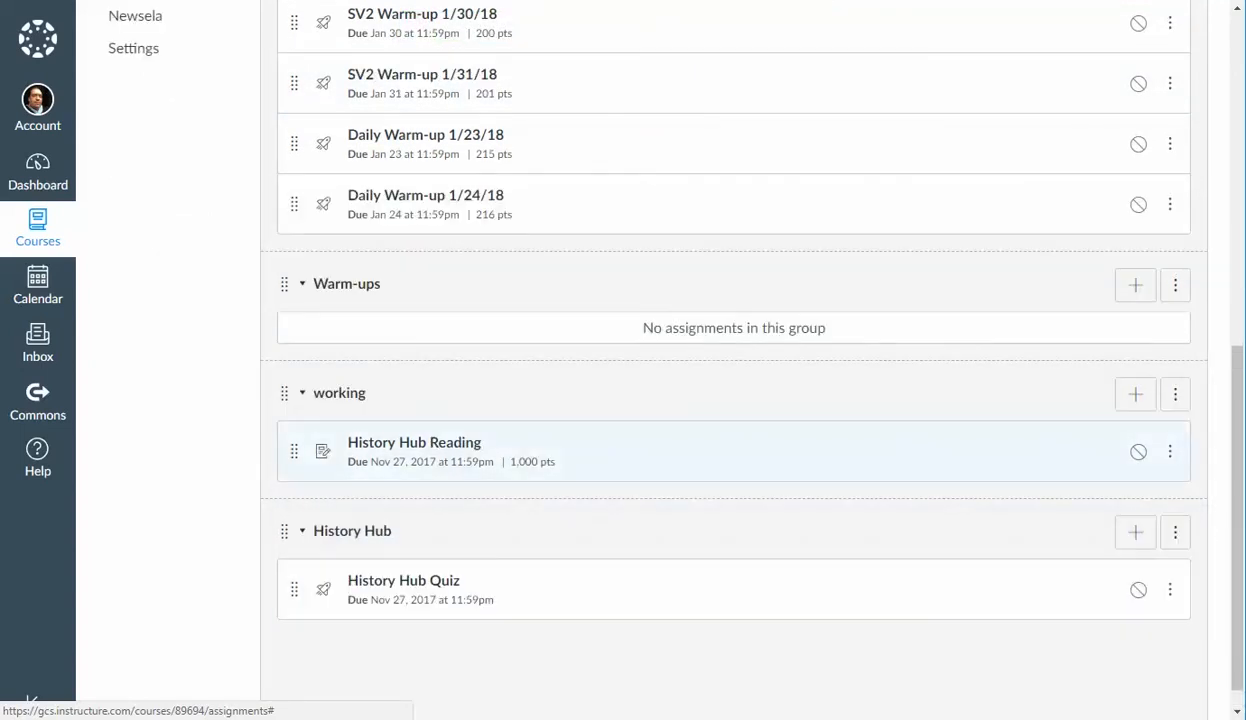
{"action": "left_click_drag", "start_coordinate": [294, 451], "coordinate": [314, 652]}
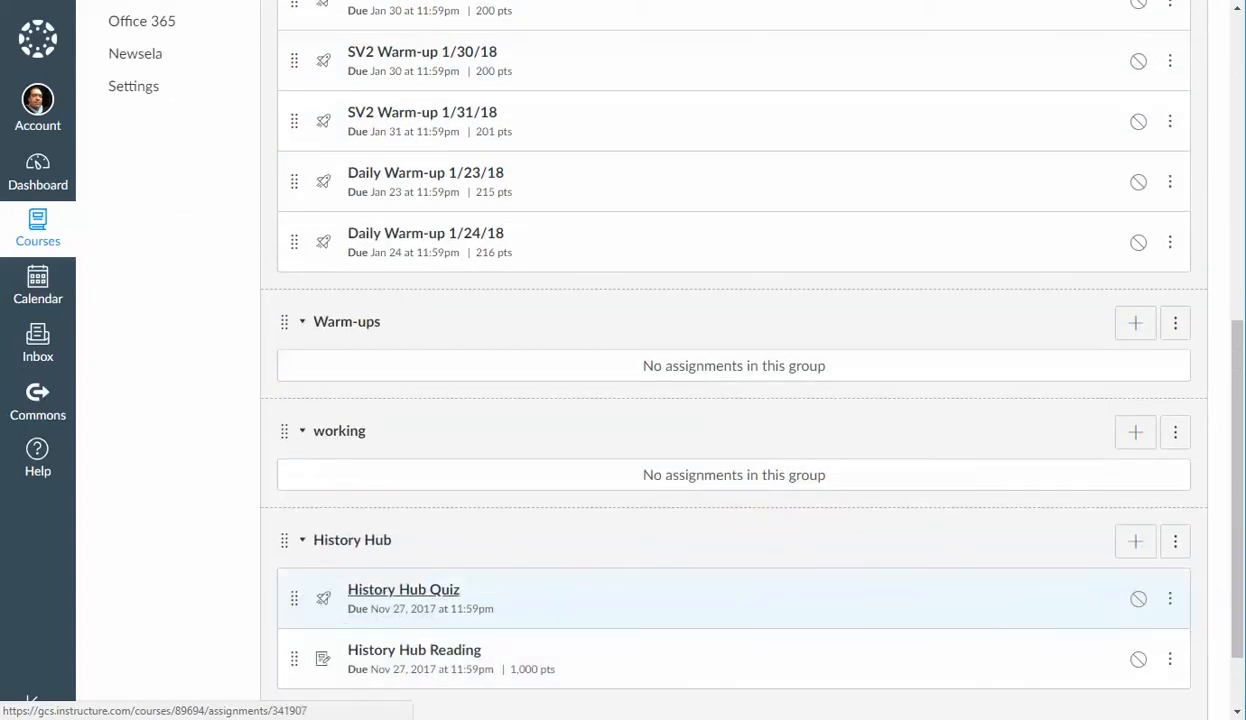
Step: Open History Hub Quiz and review its instructions, quiz settings and due date
{"action": "left_click", "coordinate": [403, 589]}
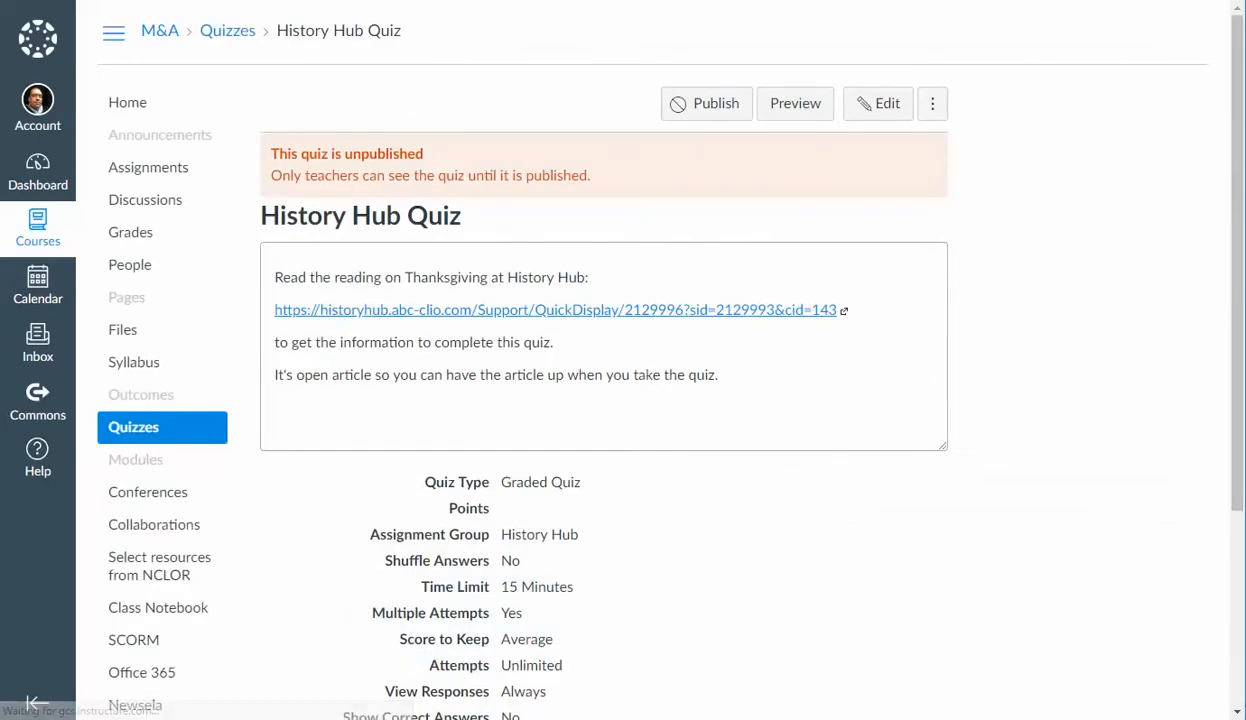
{"action": "scroll", "coordinate": [600, 360], "scroll_direction": "down", "scroll_amount": 2}
{"action": "scroll", "coordinate": [600, 360], "scroll_direction": "down", "scroll_amount": 3}
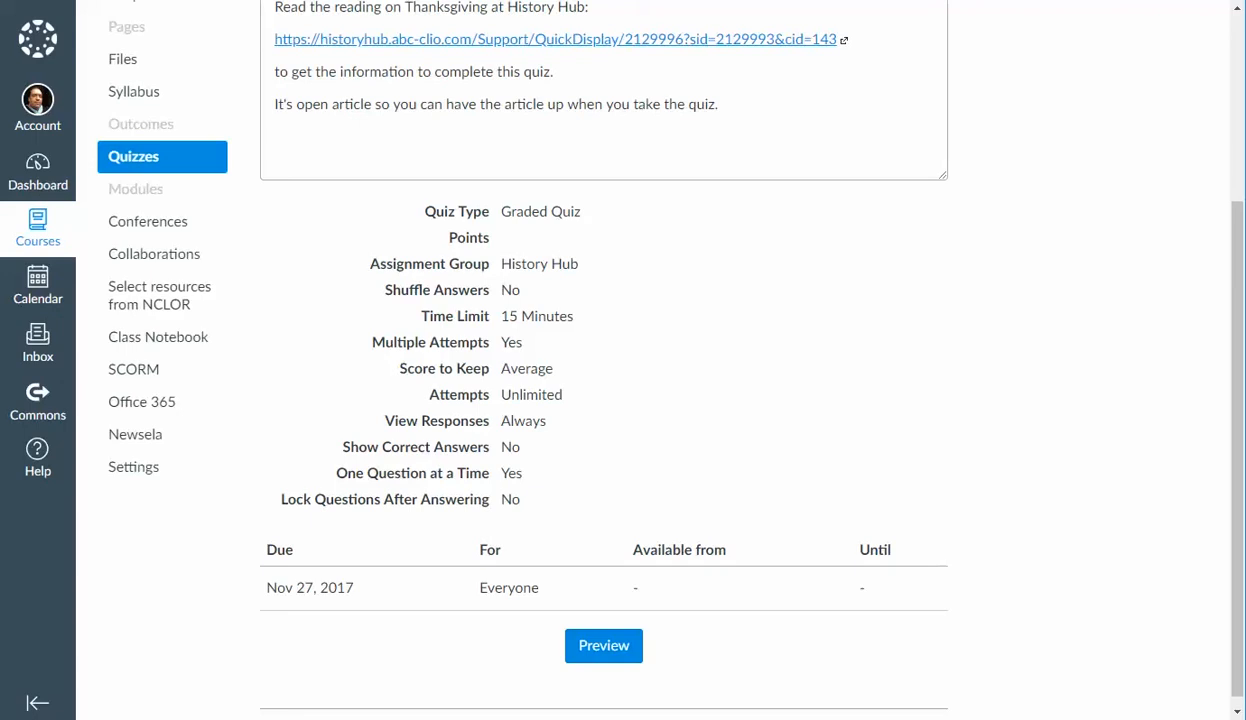
{"action": "scroll", "coordinate": [600, 360], "scroll_direction": "up", "scroll_amount": 4}
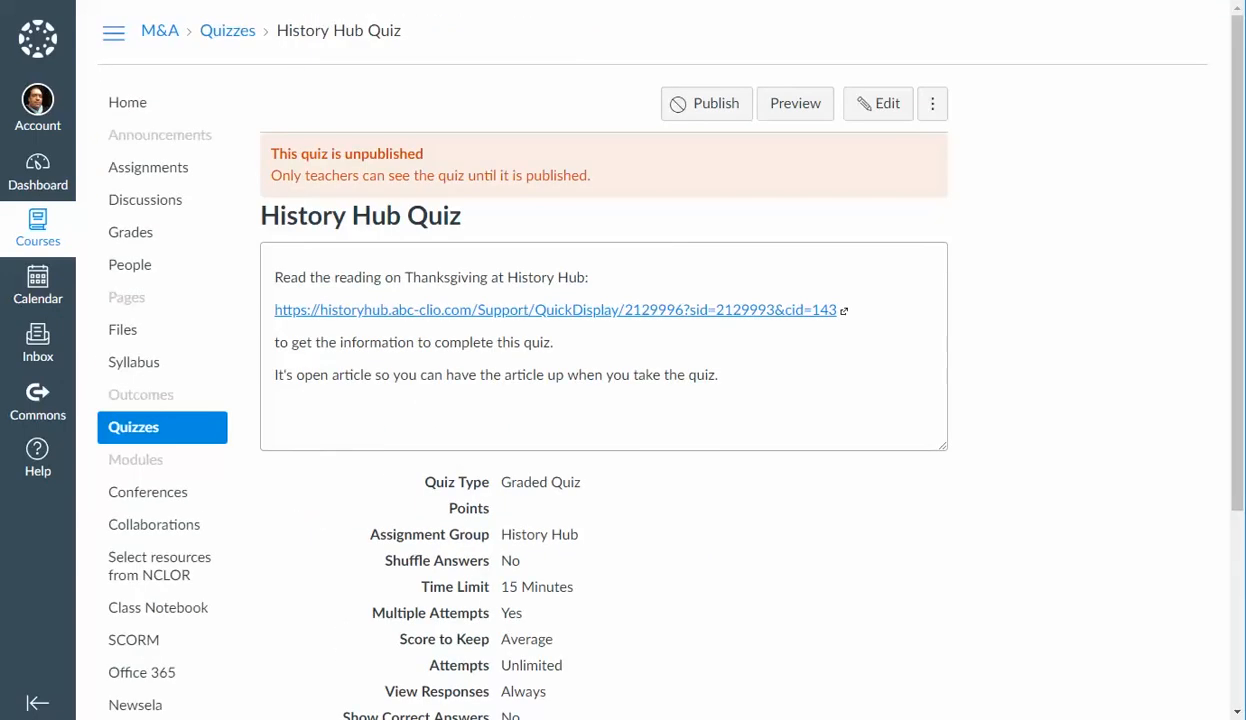